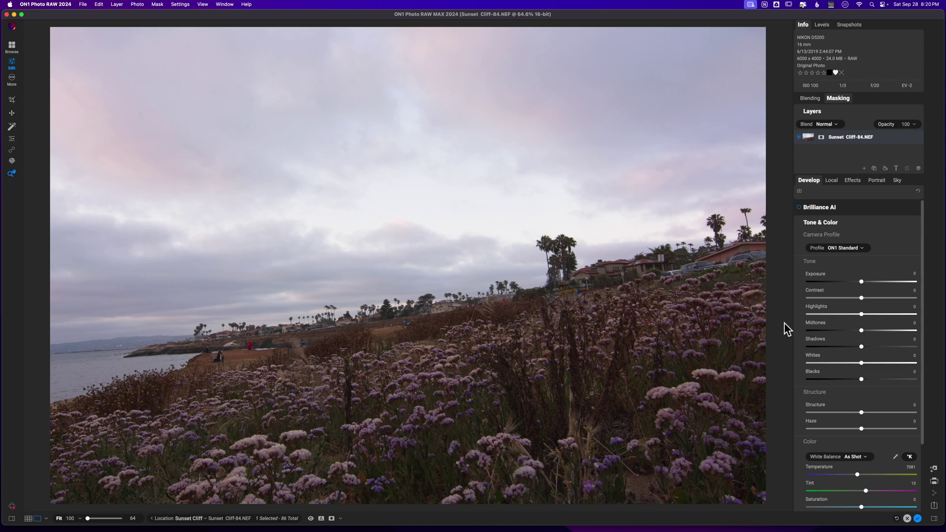
- Show the Brilliance AI settings at Amount 70, then toggle the preview to compare against the original
{"action": "left_click", "coordinate": [806, 207]}
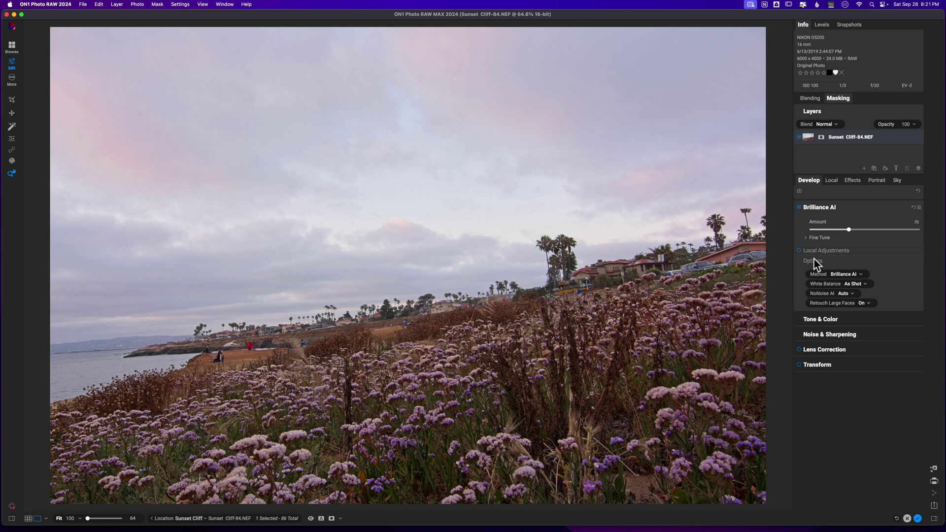
{"action": "key", "text": "super+p"}
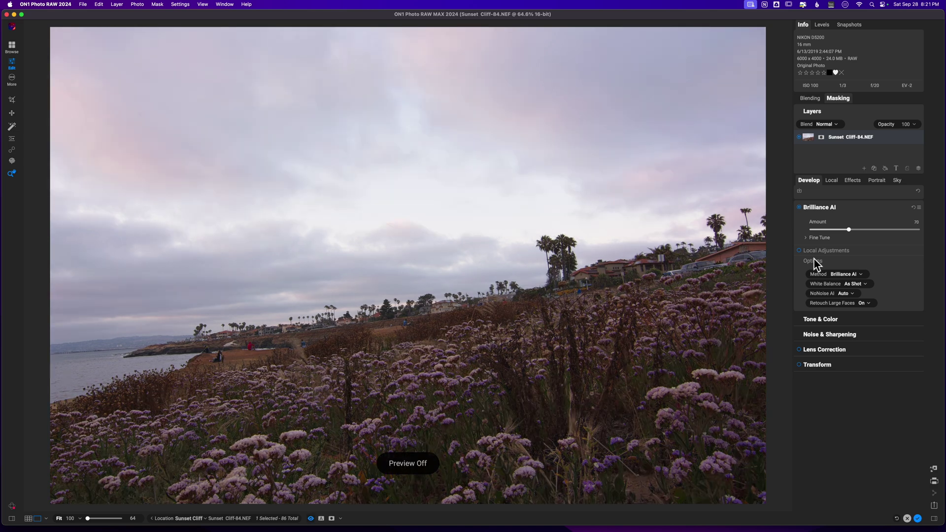
{"action": "key", "text": "super+p"}
{"action": "key", "text": "super+p"}
{"action": "key", "text": "super+p"}
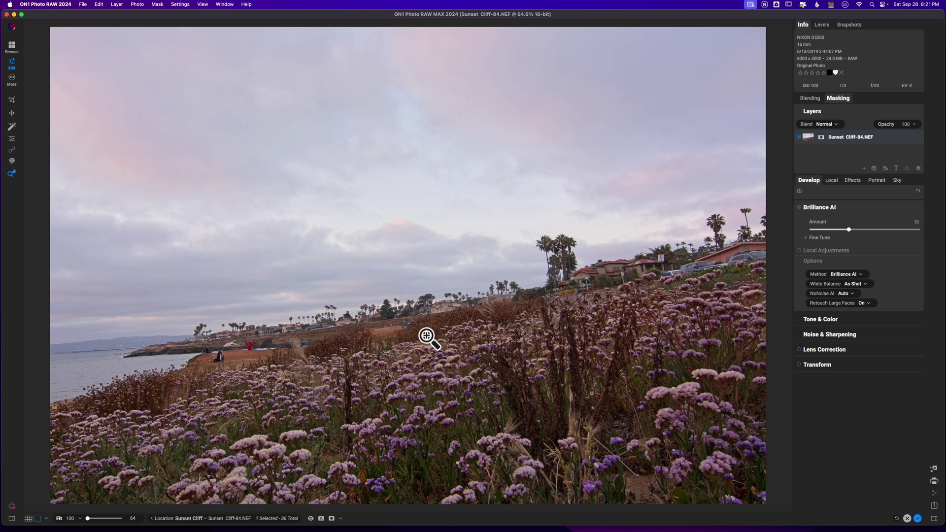
{"action": "key", "text": "super+p"}
{"action": "key", "text": "super+p"}
- In Tone & Color, preview the ON1 Landscape, Portrait and Vivid camera profiles
{"action": "left_click", "coordinate": [824, 211]}
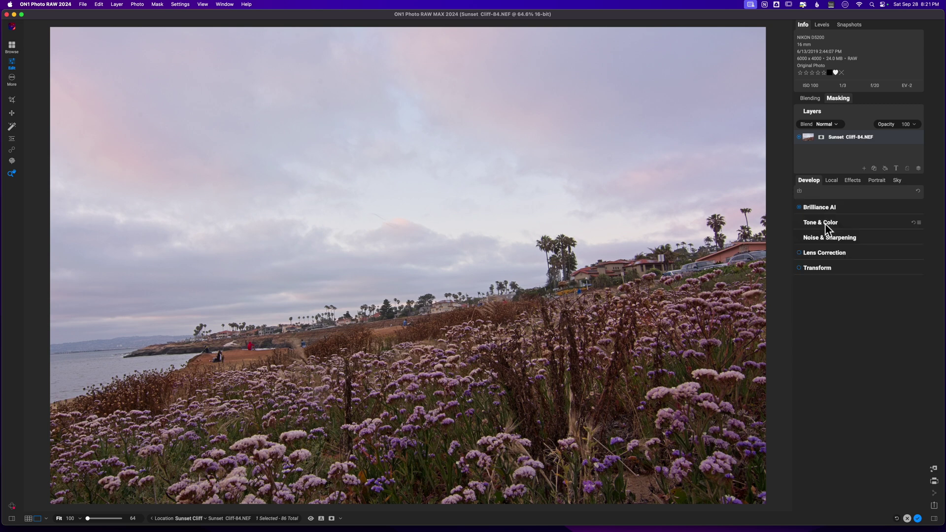
{"action": "left_click", "coordinate": [824, 223]}
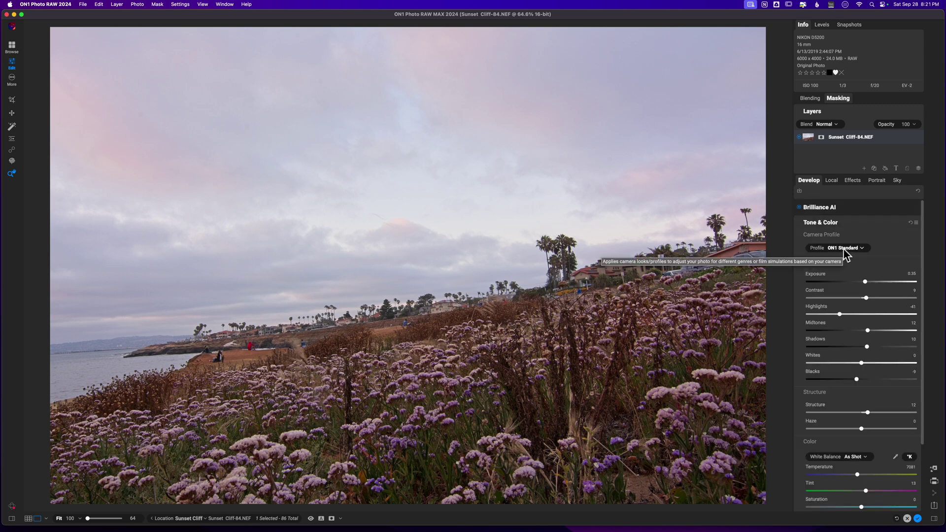
{"action": "left_click", "coordinate": [845, 249]}
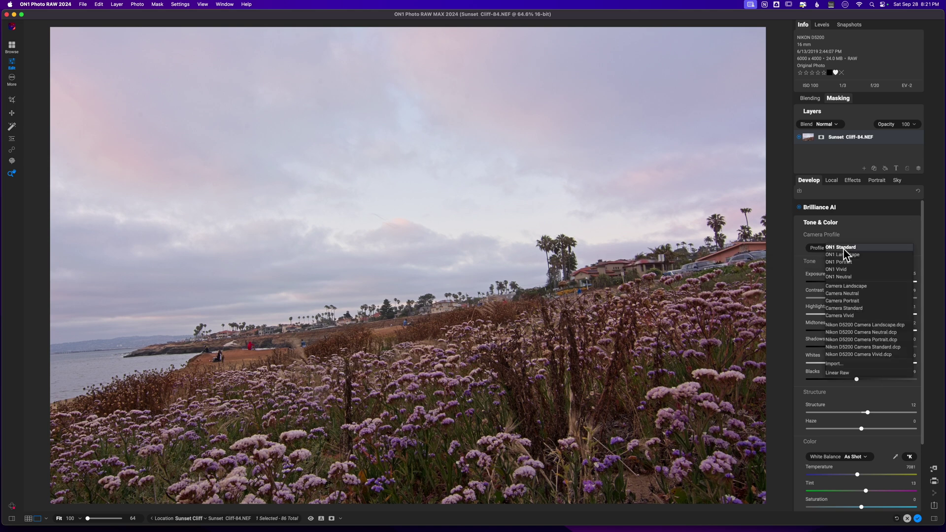
{"action": "key", "text": "Down"}
{"action": "key", "text": "Down"}
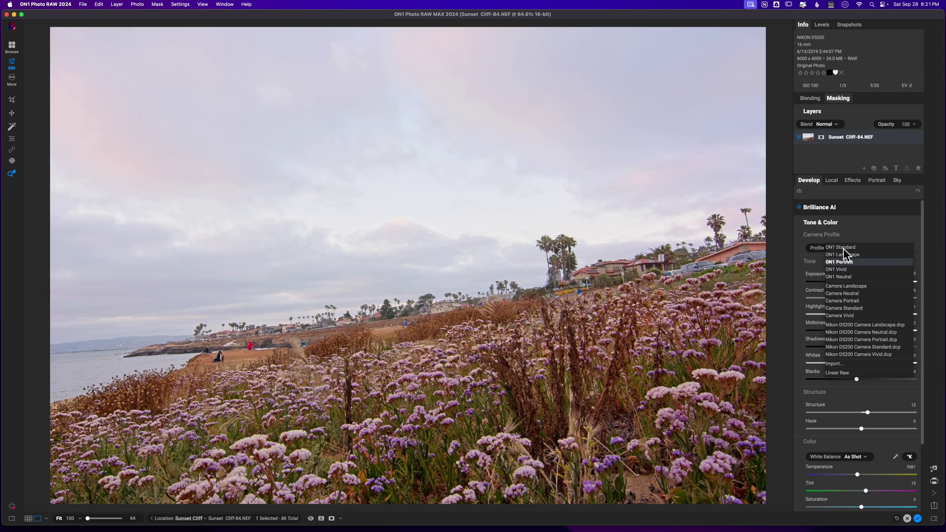
{"action": "key", "text": "Down"}
{"action": "key", "text": "Down"}
{"action": "key", "text": "Down"}
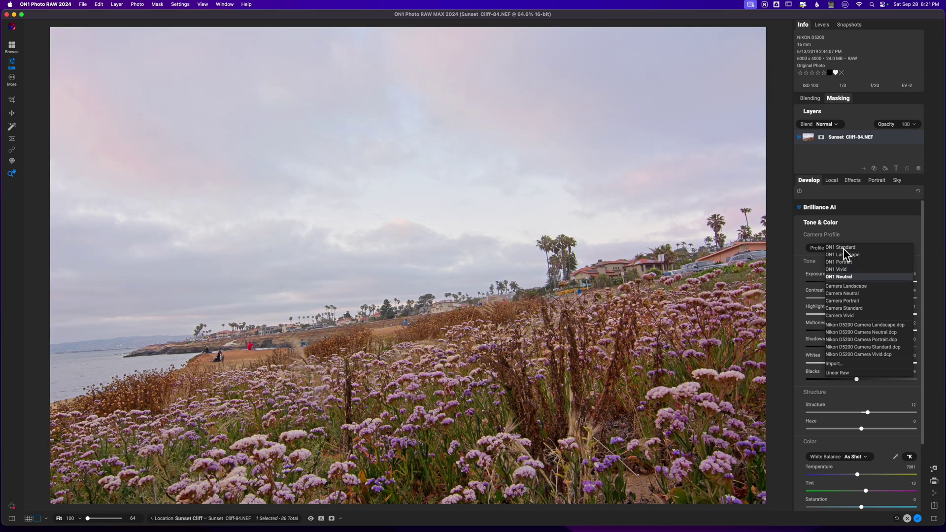
- Preview the Camera Portrait, Standard, Vivid and Nikon D5200 profiles, then keep ON1 Standard
{"action": "key", "text": "Down"}
{"action": "key", "text": "Down"}
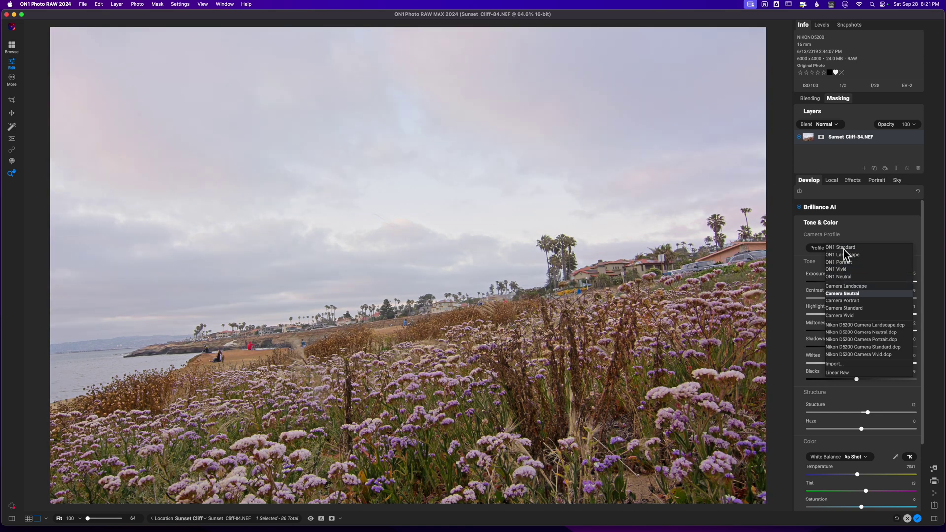
{"action": "key", "text": "Down"}
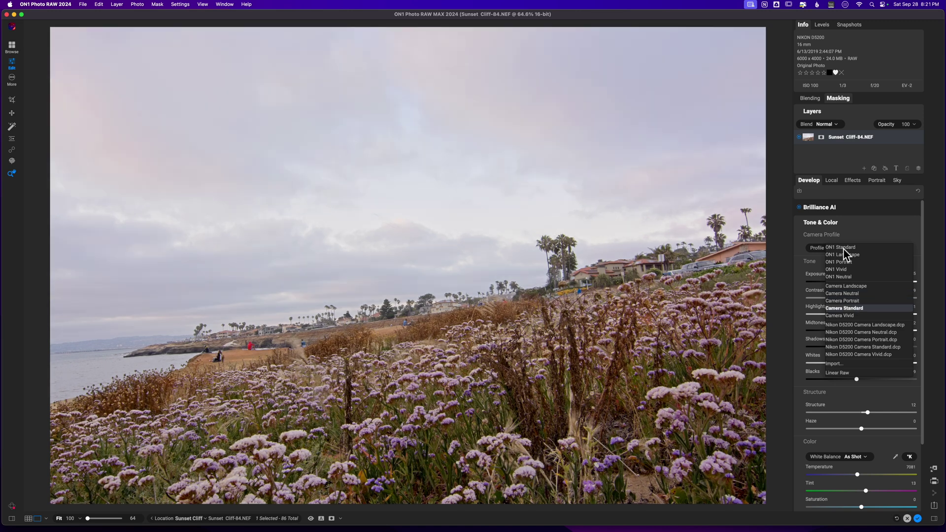
{"action": "key", "text": "Down"}
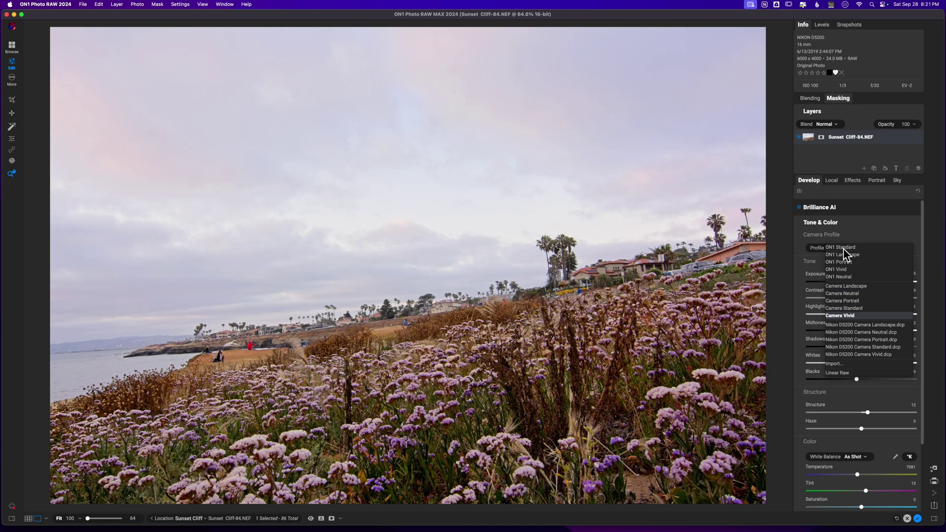
{"action": "key", "text": "Down"}
{"action": "key", "text": "Down"}
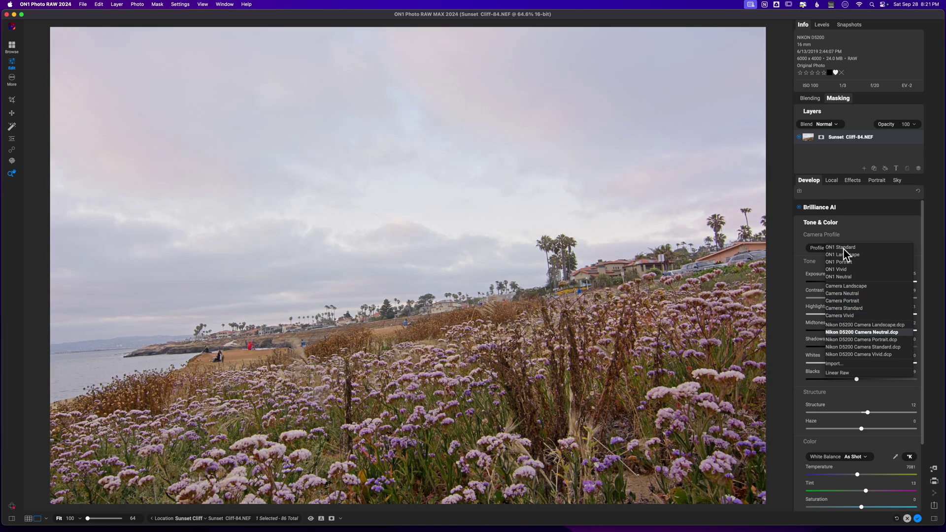
{"action": "key", "text": "Down"}
{"action": "key", "text": "Down"}
{"action": "key", "text": "Down"}
{"action": "key", "text": "Down"}
{"action": "key", "text": "Down"}
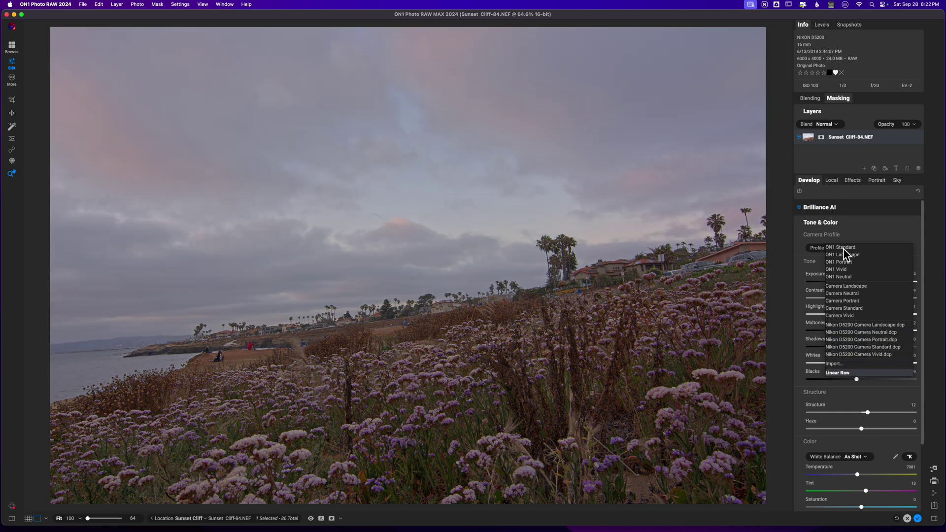
{"action": "left_click", "coordinate": [843, 249]}
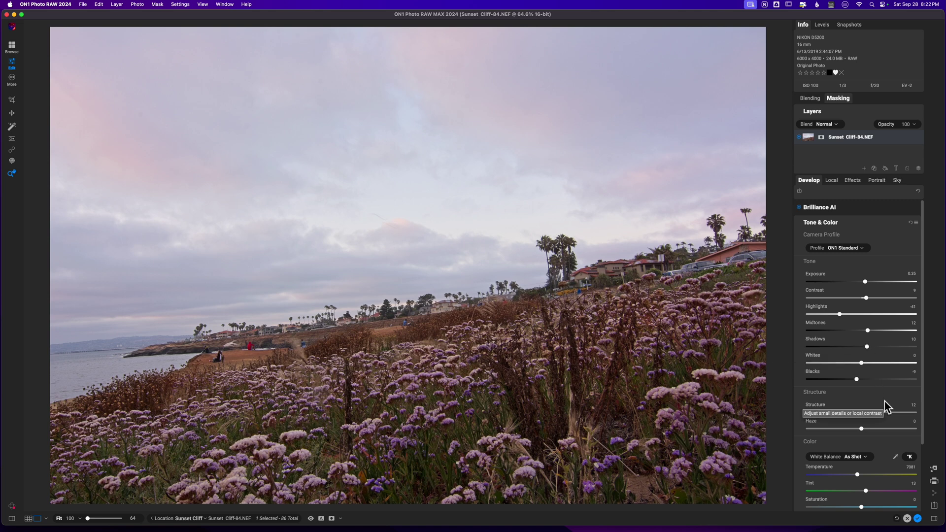
{"action": "scroll", "coordinate": [885, 401], "scroll_direction": "down", "scroll_amount": 3}
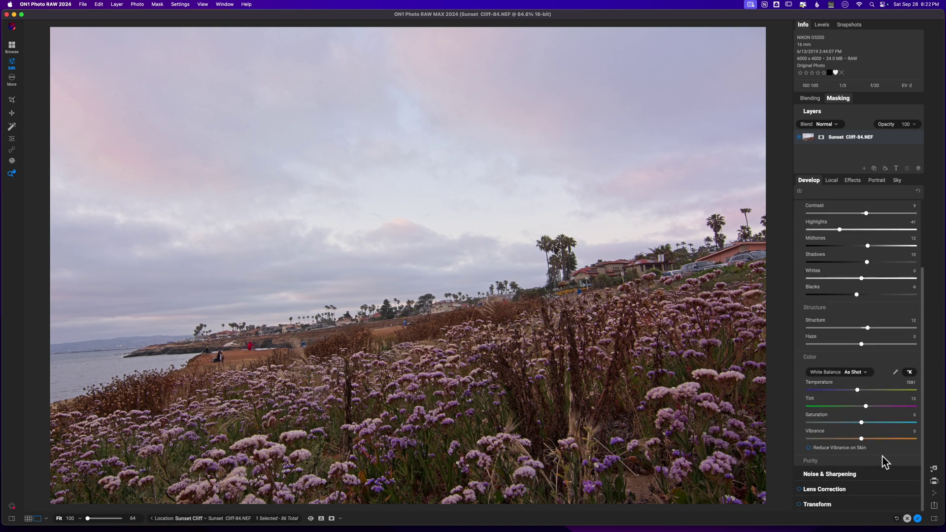
{"action": "scroll", "coordinate": [882, 455], "scroll_direction": "up", "scroll_amount": 3}
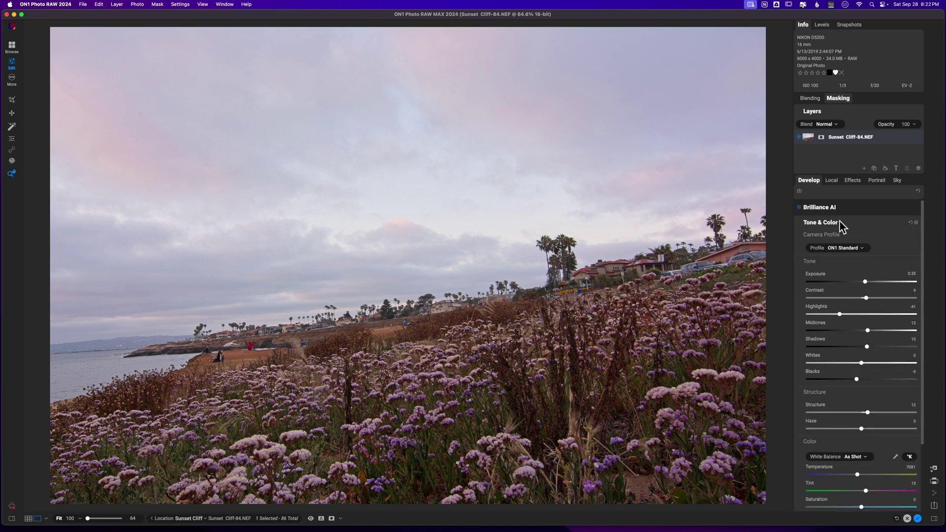
- Add a new local adjustment with Shadows raised to 22
{"action": "left_click", "coordinate": [837, 208]}
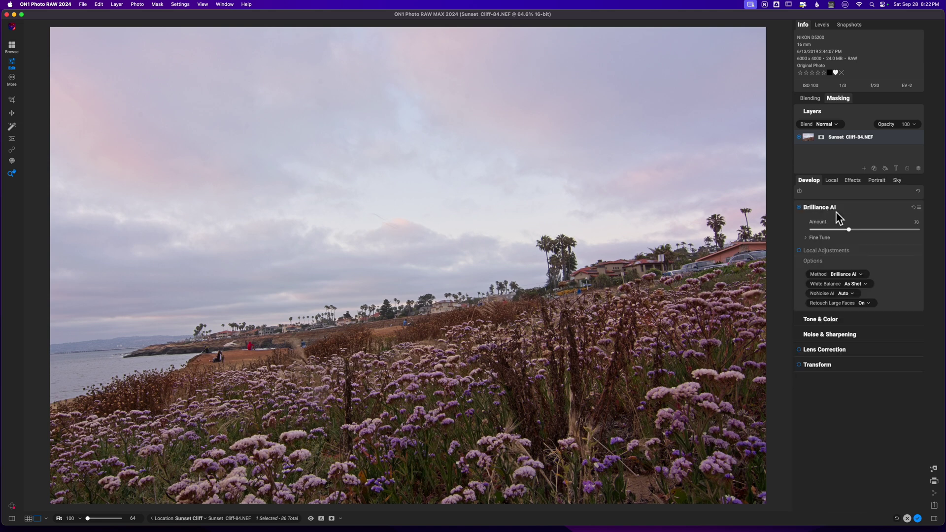
{"action": "left_click", "coordinate": [831, 181]}
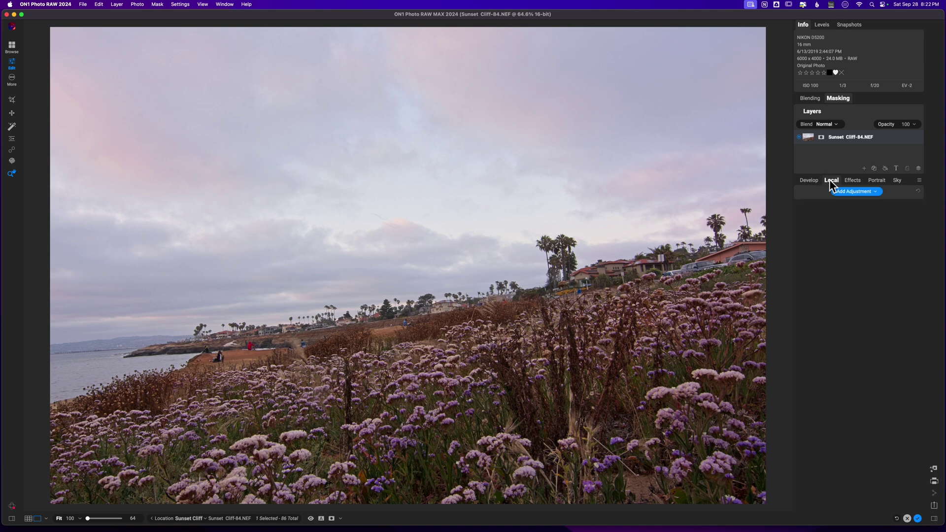
{"action": "left_click", "coordinate": [852, 195]}
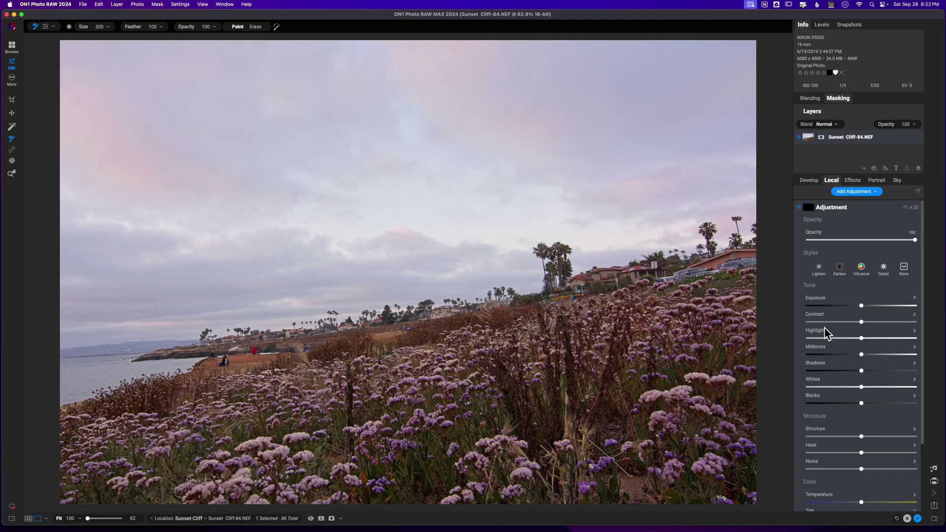
{"action": "left_click_drag", "start_coordinate": [861, 371], "coordinate": [873, 374]}
- Mask it with a gradient at the horizon, tilted to follow the sloping hillside
{"action": "key", "text": "m"}
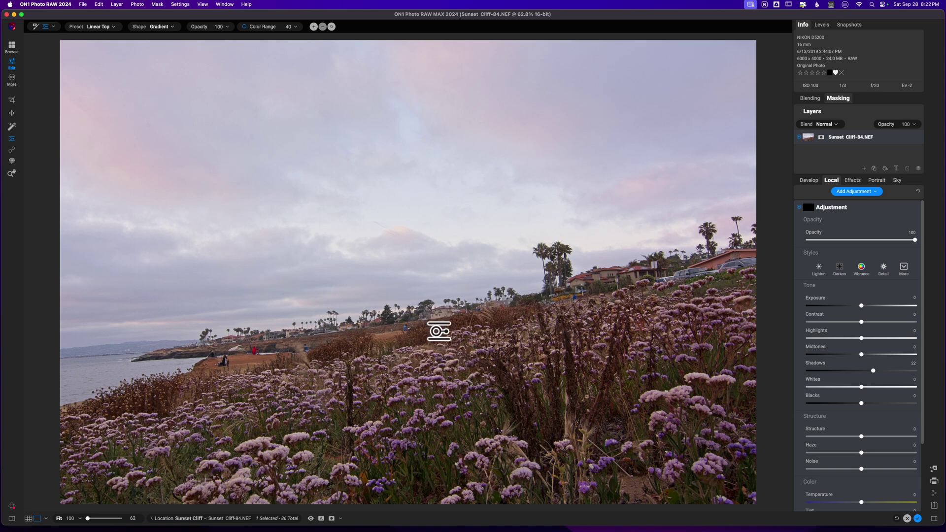
{"action": "left_click", "coordinate": [439, 331]}
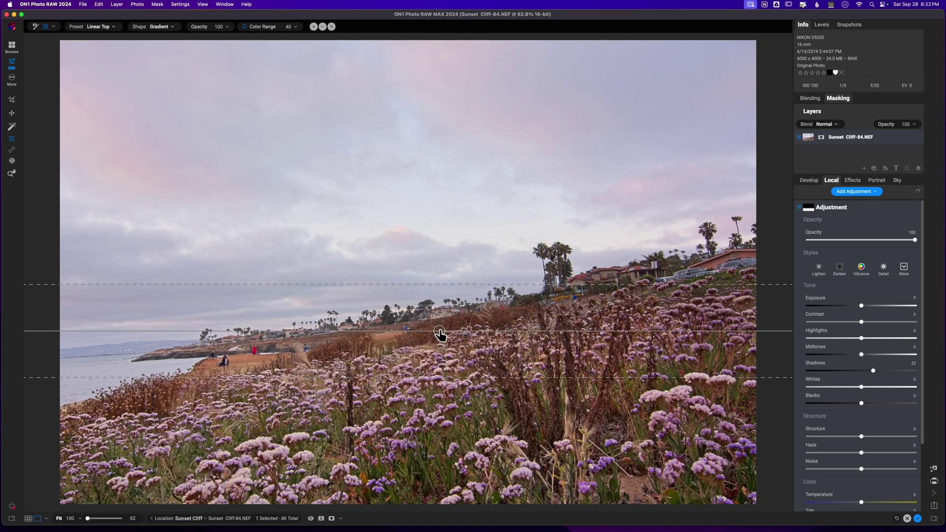
{"action": "left_click_drag", "start_coordinate": [464, 332], "coordinate": [469, 327]}
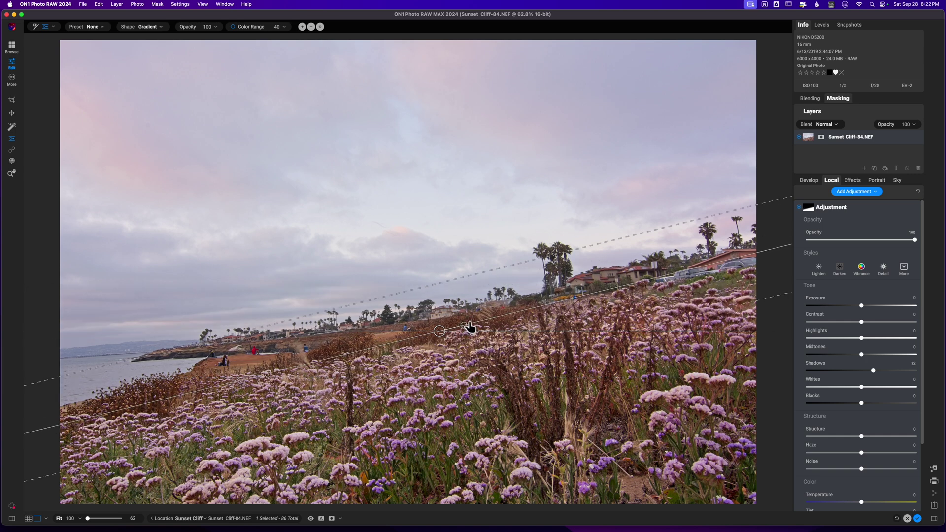
{"action": "key", "text": "o"}
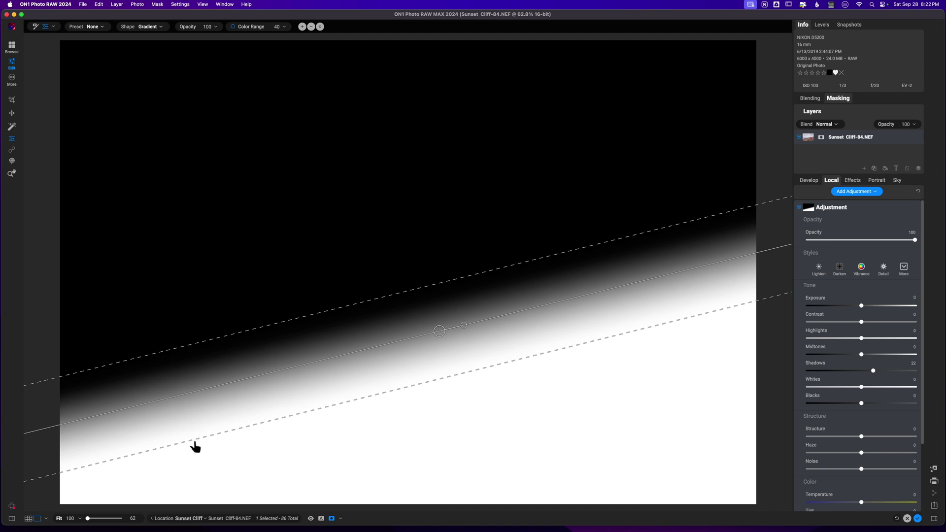
{"action": "key", "text": "o"}
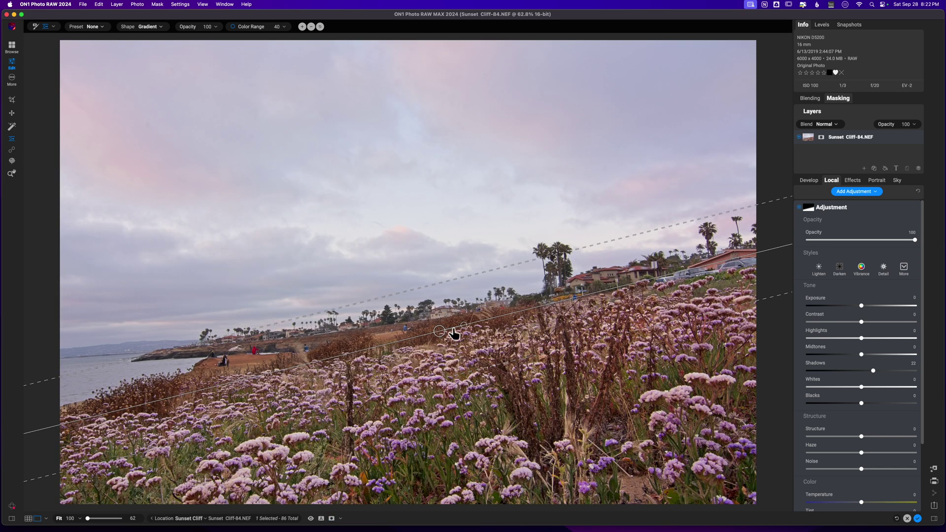
{"action": "left_click_drag", "start_coordinate": [458, 333], "coordinate": [464, 331]}
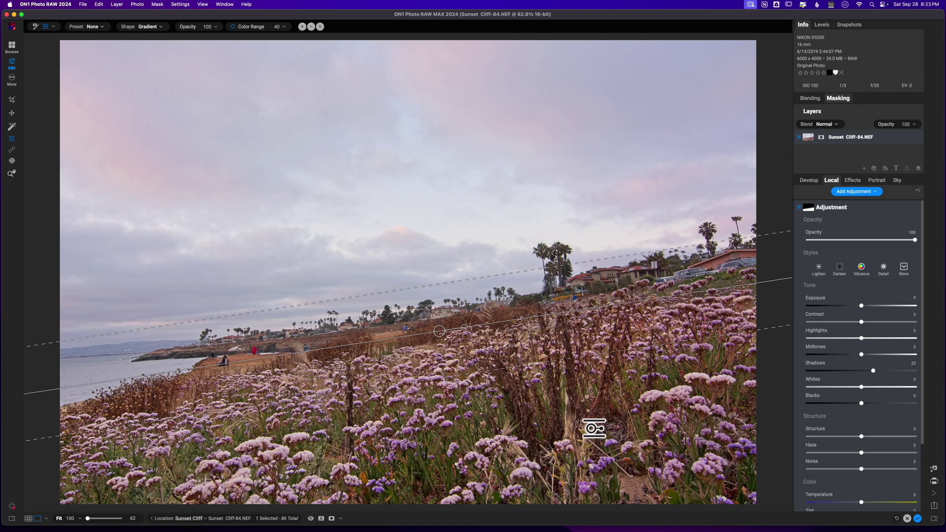
- Level the horizon by tracing it across to the houses, and apply the crop
{"action": "key", "text": "c"}
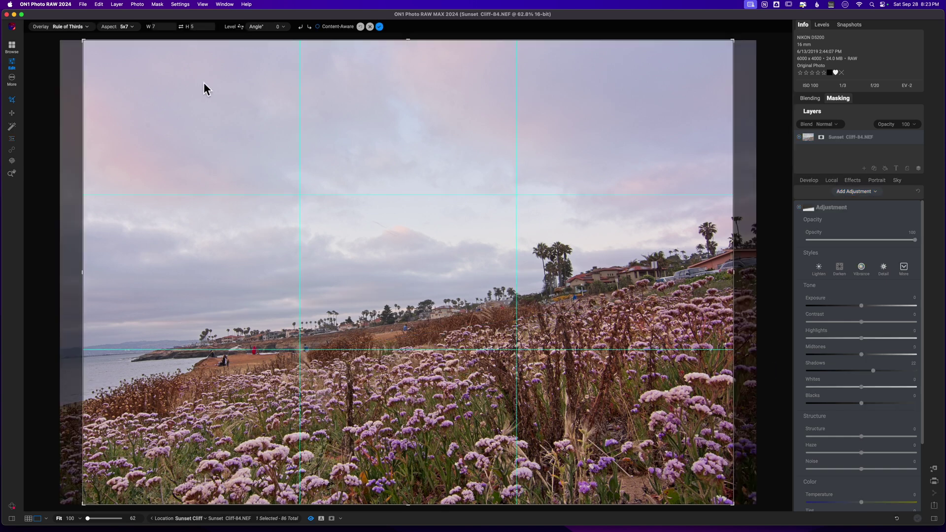
{"action": "left_click", "coordinate": [241, 27]}
{"action": "mouse_move", "coordinate": [132, 362]}
{"action": "left_mouse_down"}
{"action": "mouse_move", "coordinate": [327, 343]}
{"action": "mouse_move", "coordinate": [656, 284]}
{"action": "left_mouse_up"}
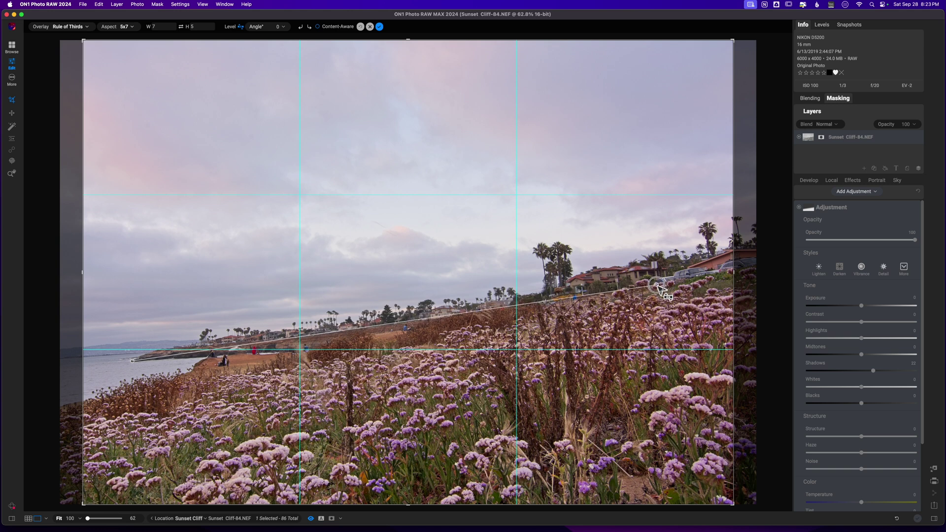
{"action": "left_click_drag", "start_coordinate": [656, 284], "coordinate": [657, 285]}
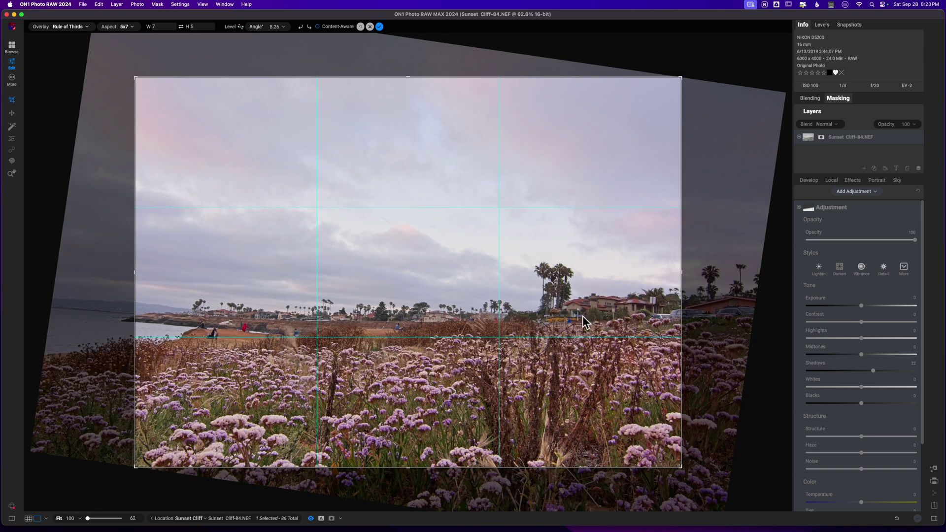
{"action": "key", "text": "Return"}
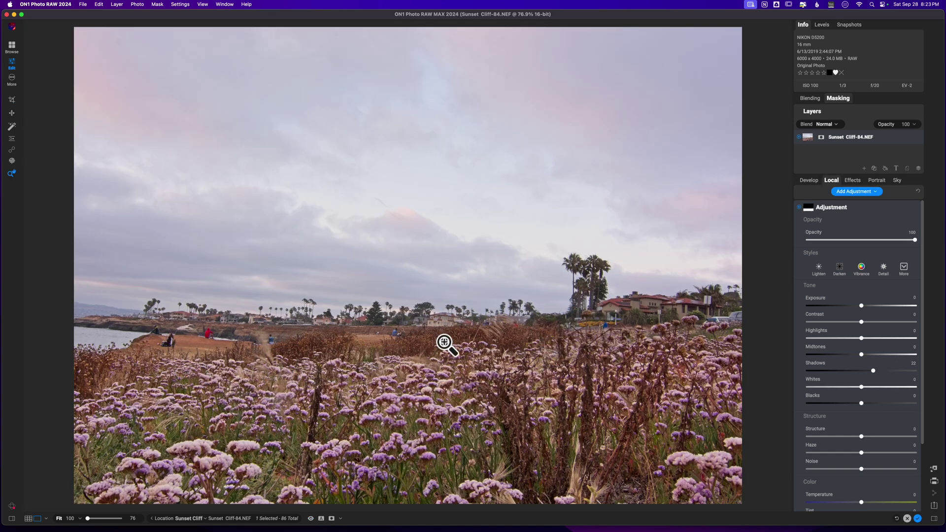
- Re-level the horizon to 3.82°, reposition the photo in the 5x7 crop, and apply
{"action": "key", "text": "c"}
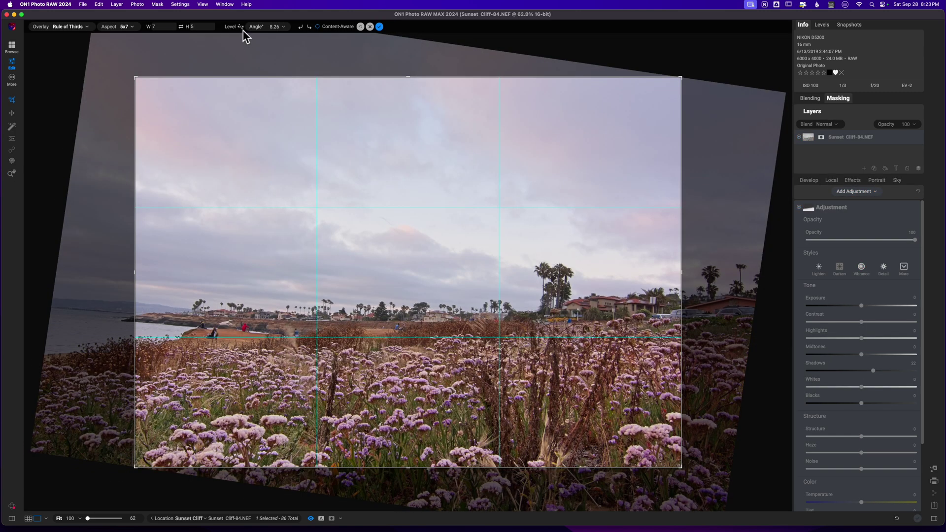
{"action": "left_click", "coordinate": [240, 26]}
{"action": "left_click_drag", "start_coordinate": [122, 320], "coordinate": [351, 338]}
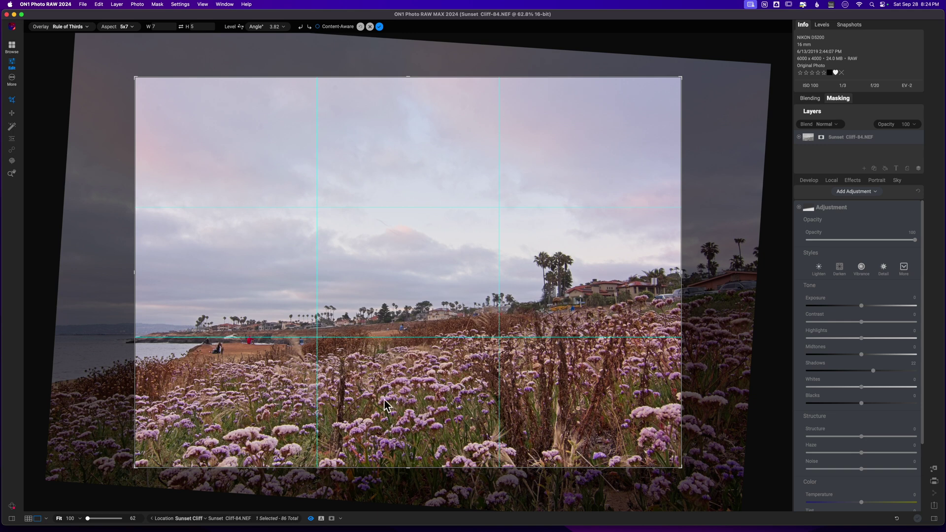
{"action": "left_click_drag", "start_coordinate": [483, 401], "coordinate": [570, 403]}
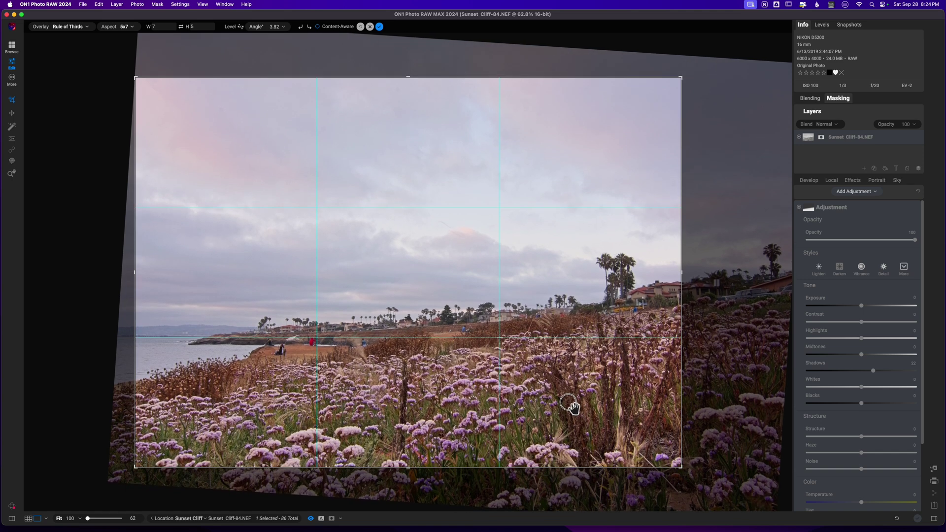
{"action": "left_click_drag", "start_coordinate": [570, 404], "coordinate": [528, 403]}
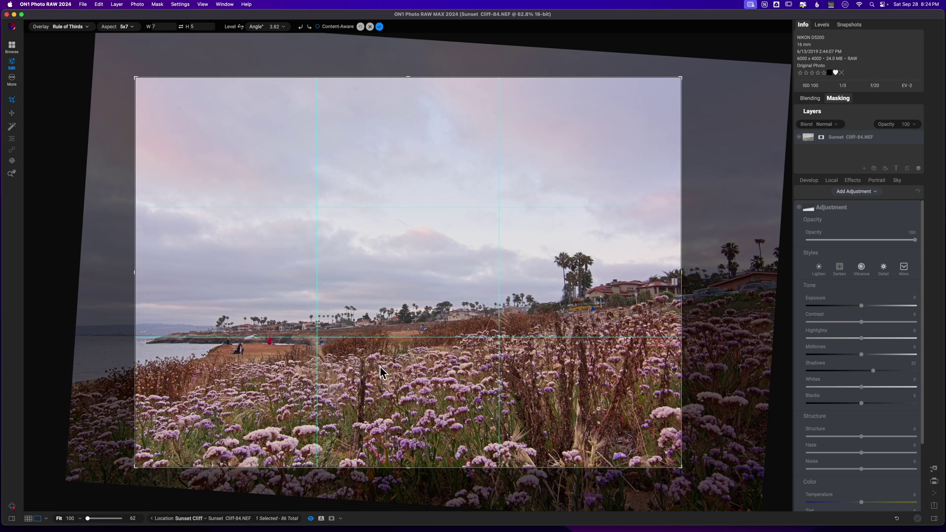
{"action": "left_click_drag", "start_coordinate": [383, 374], "coordinate": [388, 368]}
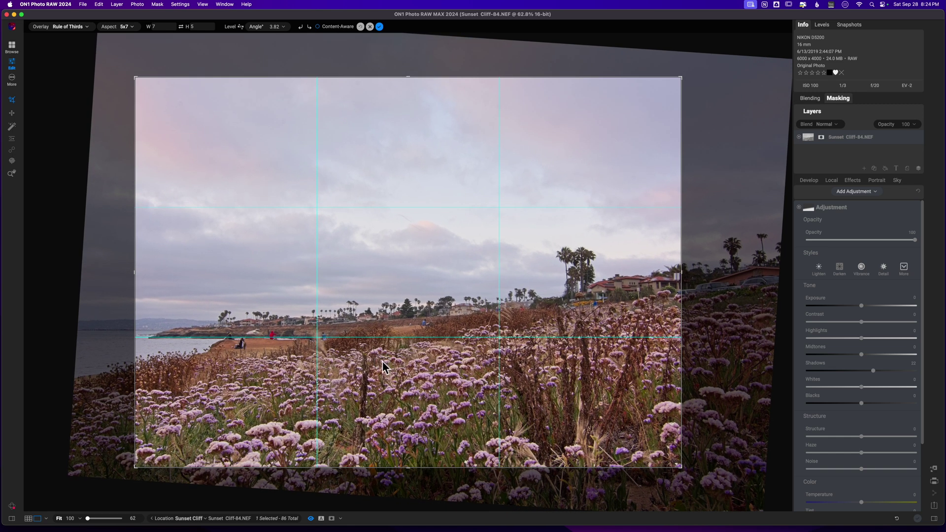
{"action": "key", "text": "Return"}
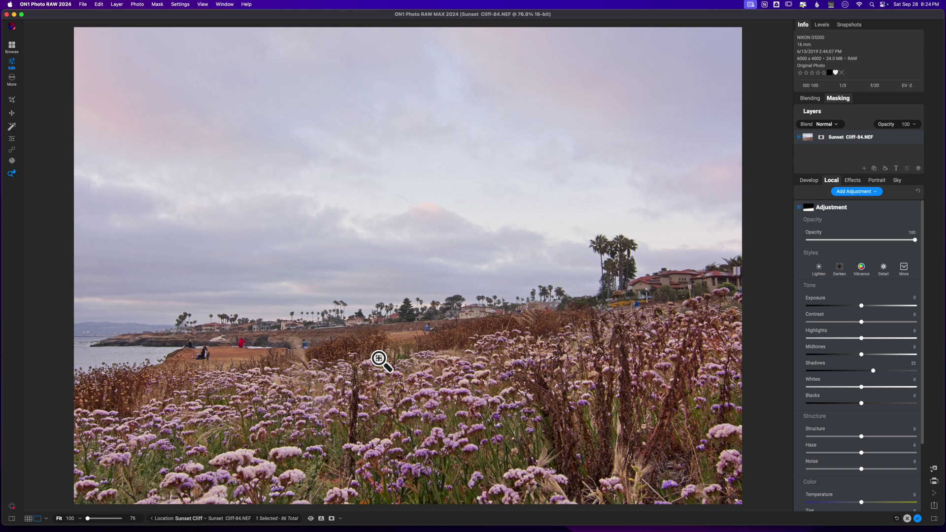
- Hide and re-show the shadow-lifting adjustment to judge its effect
{"action": "left_click", "coordinate": [836, 98]}
{"action": "left_click_drag", "start_coordinate": [922, 261], "coordinate": [922, 350]}
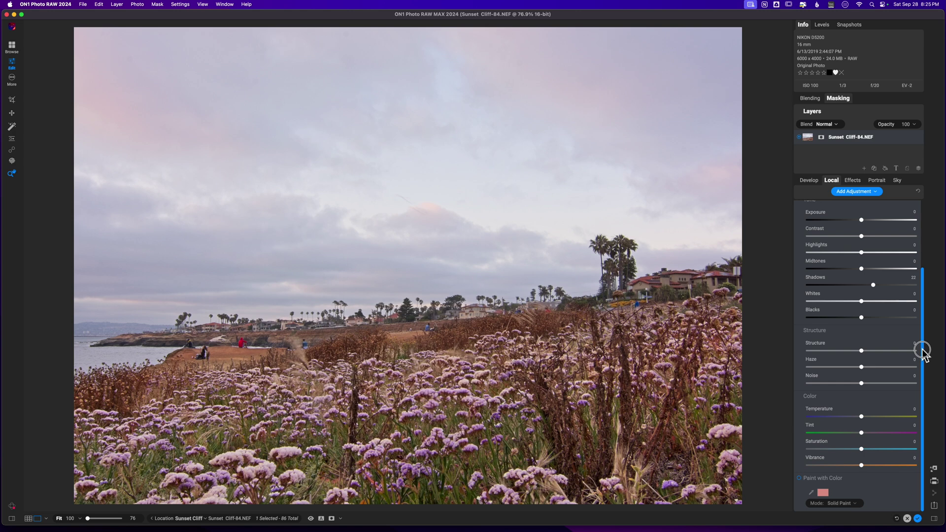
{"action": "left_click_drag", "start_coordinate": [920, 348], "coordinate": [931, 245]}
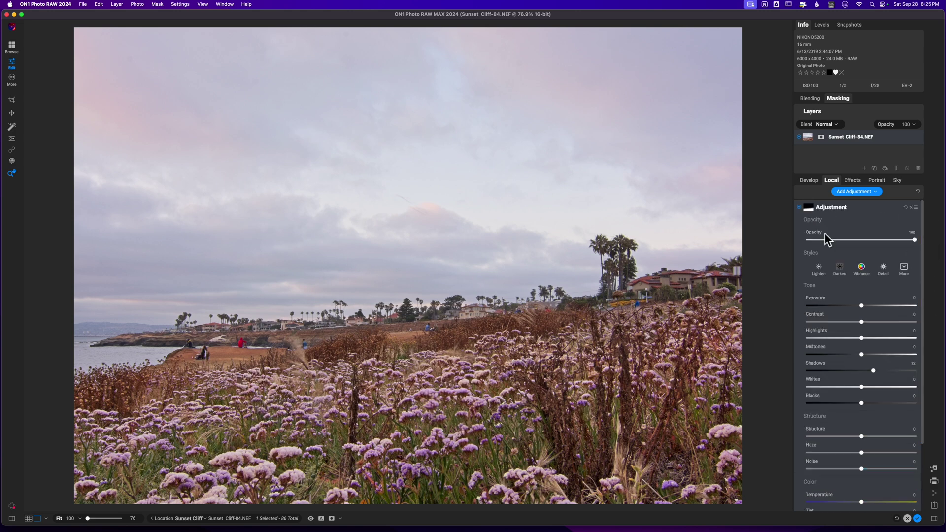
{"action": "left_click", "coordinate": [798, 207]}
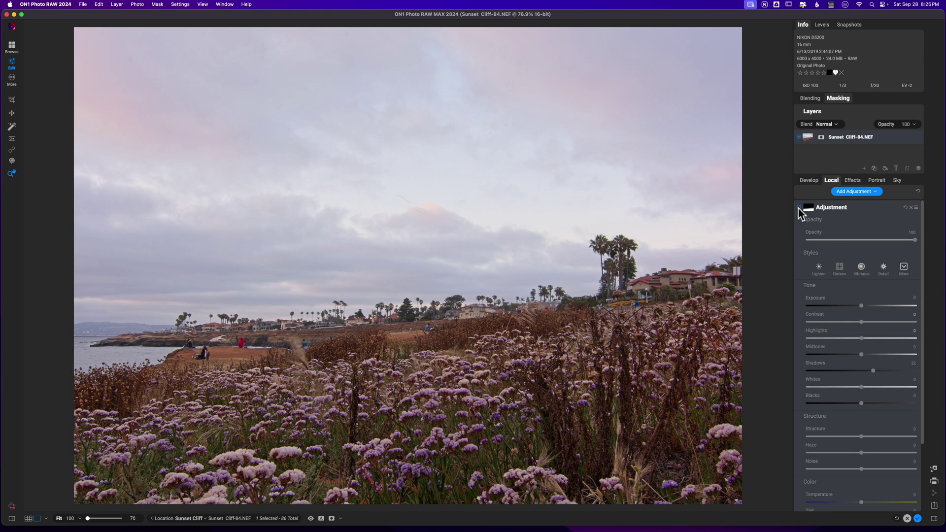
{"action": "left_click", "coordinate": [798, 208]}
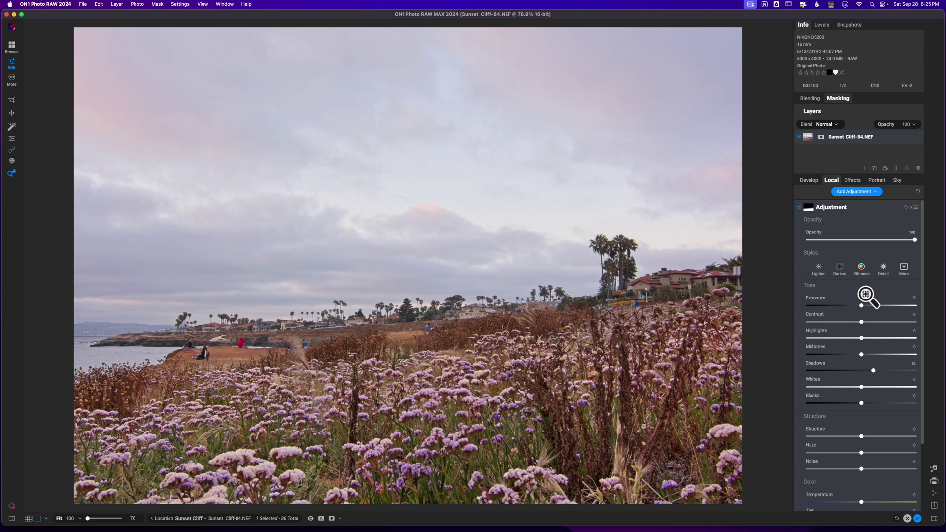
- Rename the local adjustment to 'Shadow Open'
{"action": "double_click", "coordinate": [843, 207]}
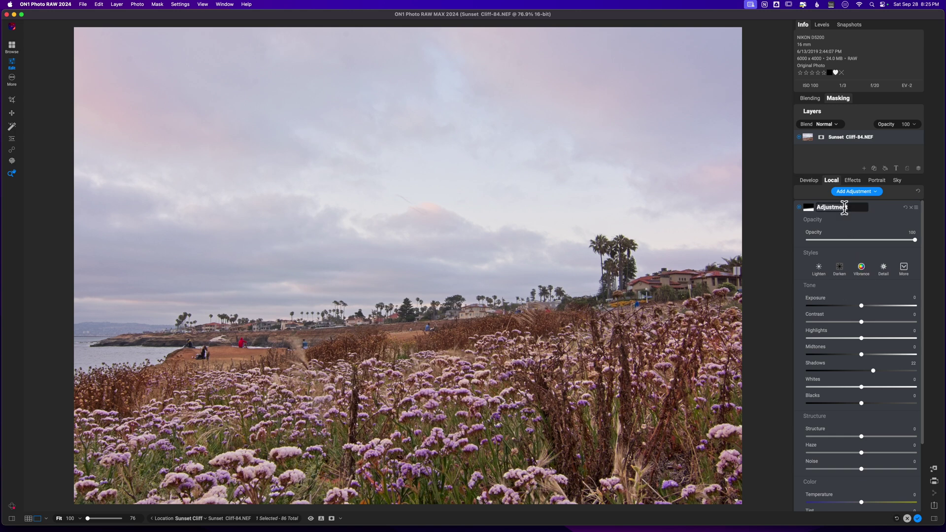
{"action": "type", "text": "Shadow Open"}
{"action": "key", "text": "Return"}
- Add a local adjustment masked by a Linear Bottom gradient over the upper sky
{"action": "left_click", "coordinate": [842, 192]}
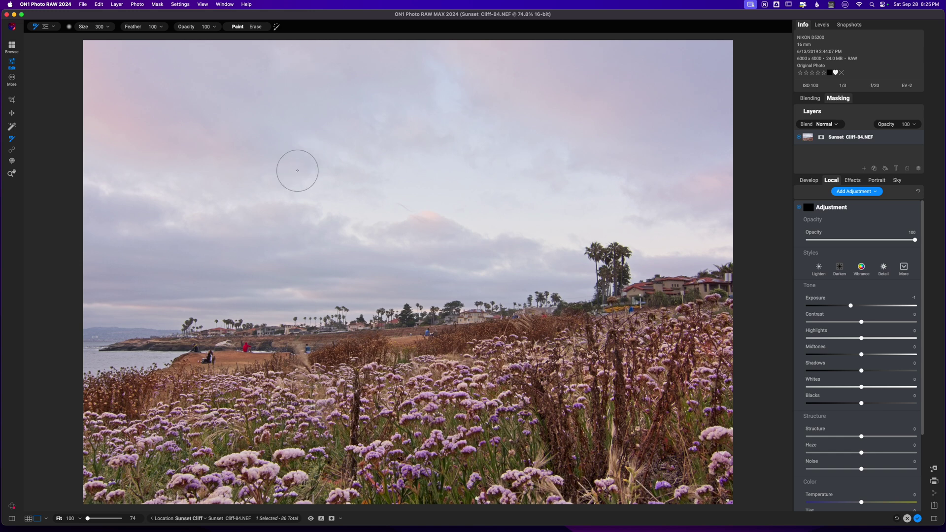
{"action": "key", "text": "shift+k"}
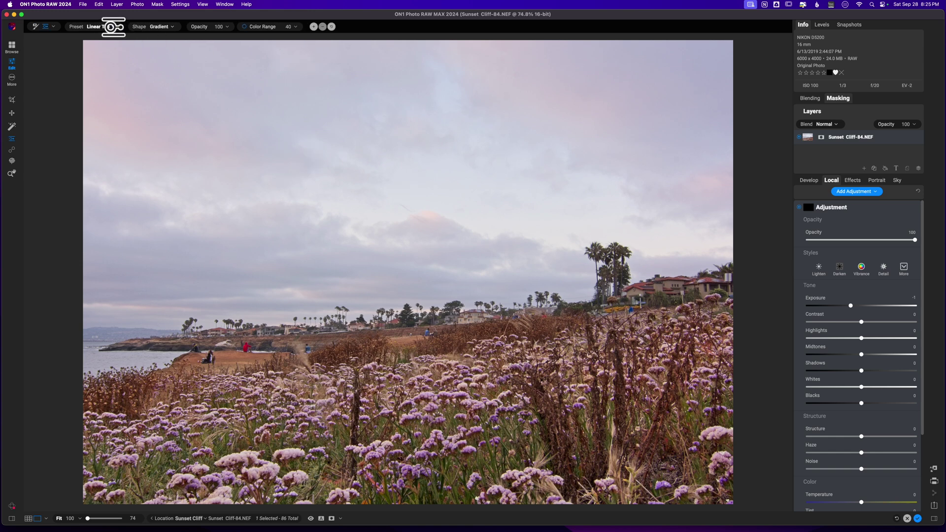
{"action": "left_click", "coordinate": [106, 27]}
{"action": "left_click", "coordinate": [101, 43]}
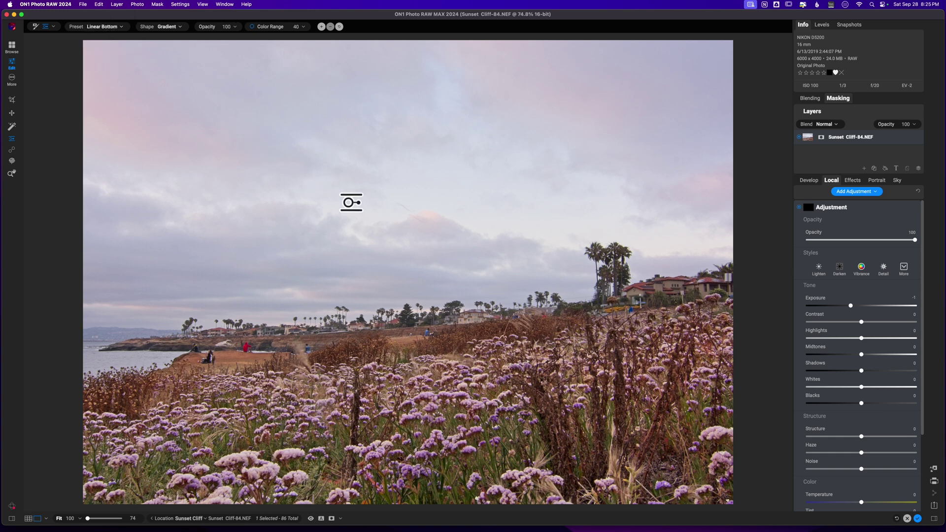
{"action": "left_click_drag", "start_coordinate": [381, 216], "coordinate": [424, 245]}
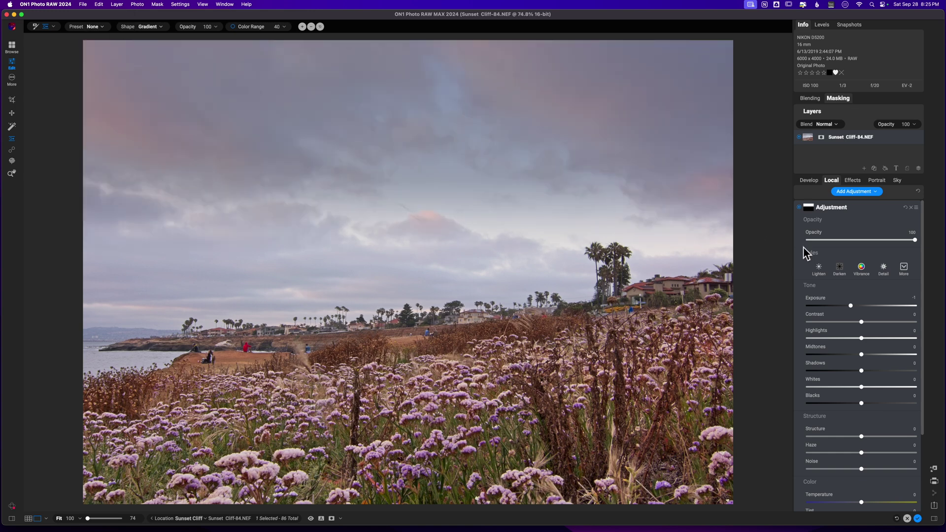
- Set the sky adjustment to Exposure -0.65 and Temperature -13, tweaking saturation
{"action": "left_click_drag", "start_coordinate": [850, 306], "coordinate": [857, 309]}
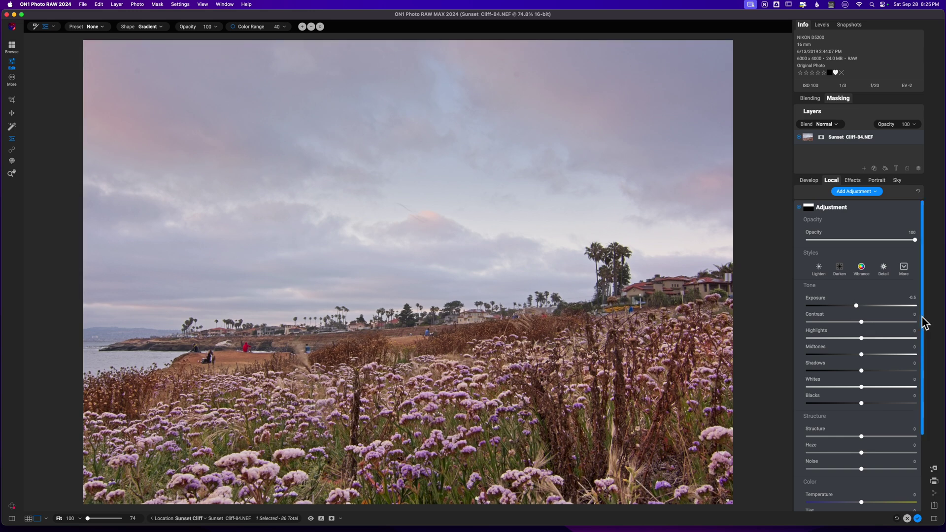
{"action": "left_click_drag", "start_coordinate": [921, 318], "coordinate": [925, 383]}
{"action": "left_click_drag", "start_coordinate": [861, 446], "coordinate": [876, 444]}
{"action": "left_click_drag", "start_coordinate": [861, 413], "coordinate": [854, 415]}
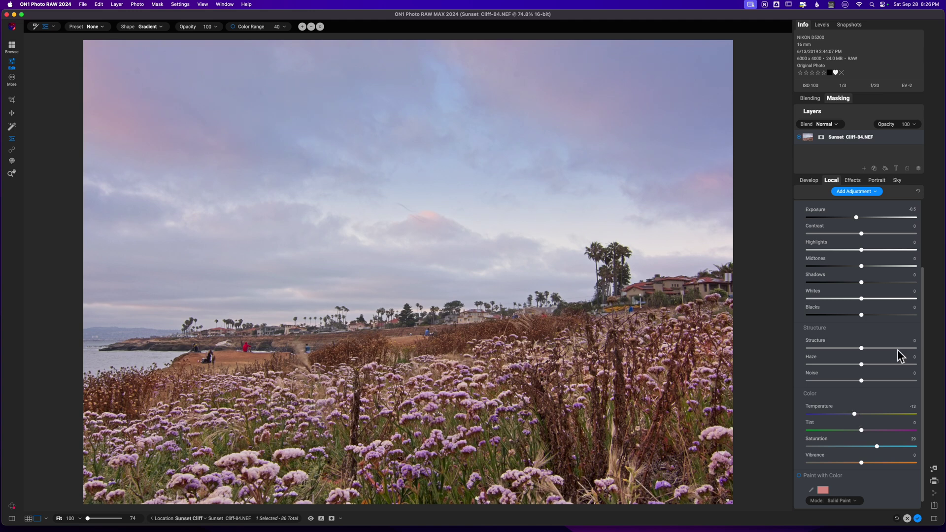
{"action": "left_click_drag", "start_coordinate": [920, 338], "coordinate": [923, 285]}
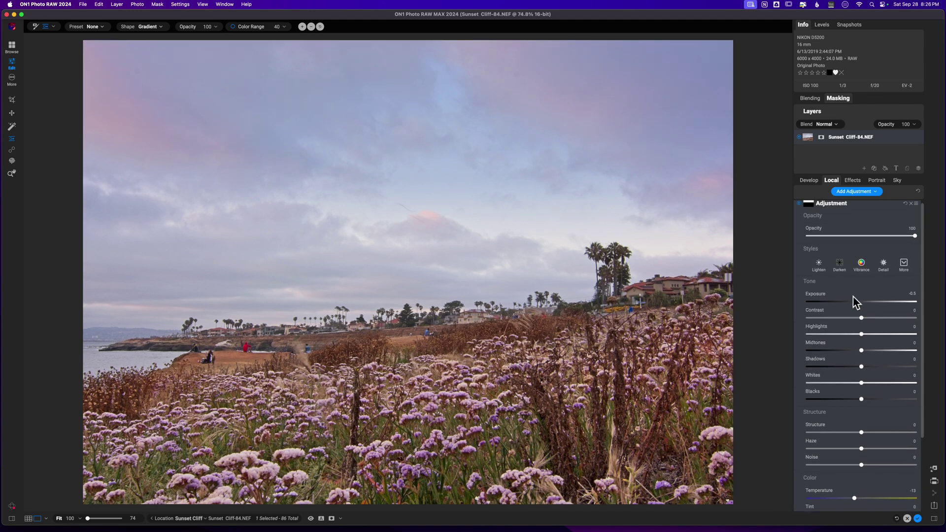
{"action": "left_click_drag", "start_coordinate": [855, 301], "coordinate": [854, 305]}
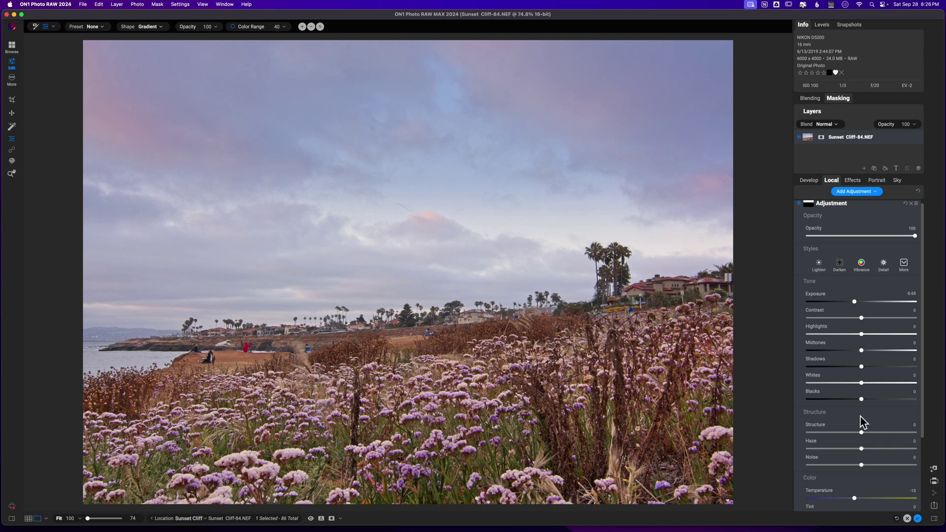
{"action": "mouse_move", "coordinate": [635, 321]}
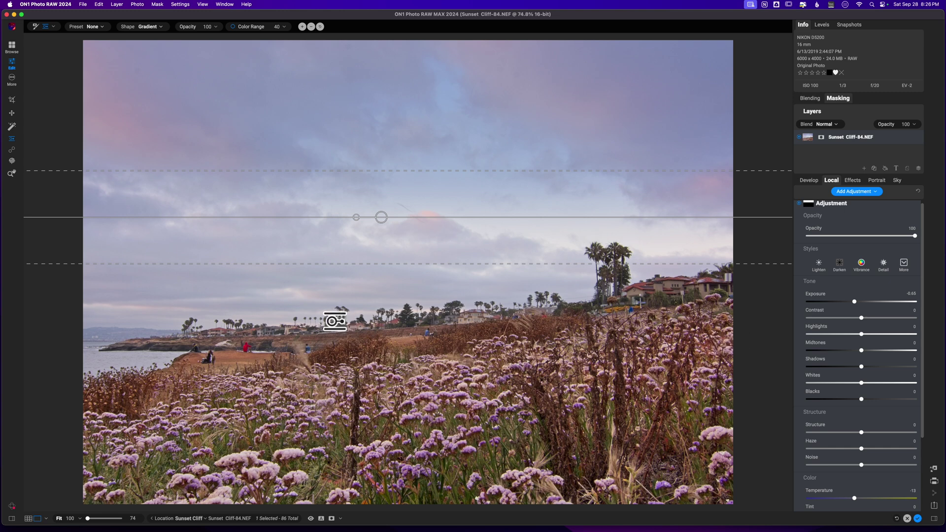
- Add another local adjustment with an elliptical gradient mask around the cliff
{"action": "left_click", "coordinate": [859, 191]}
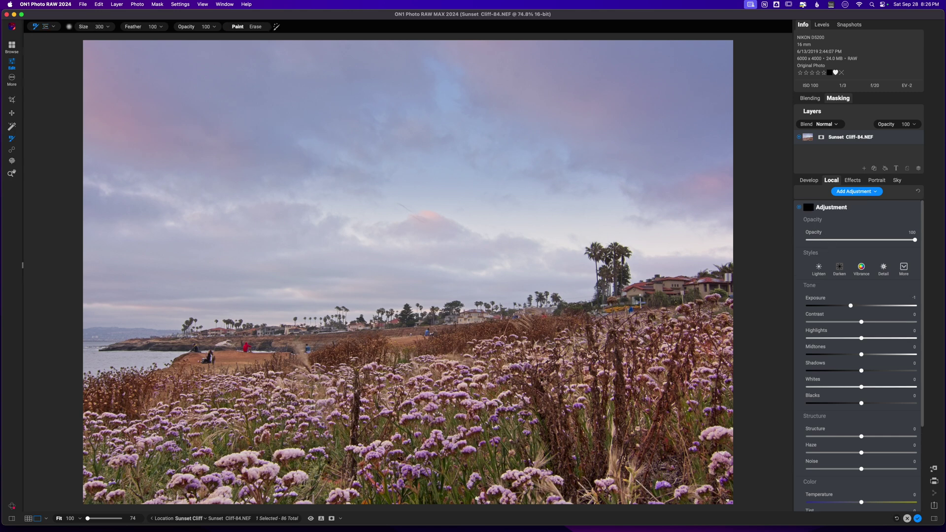
{"action": "key", "text": "m"}
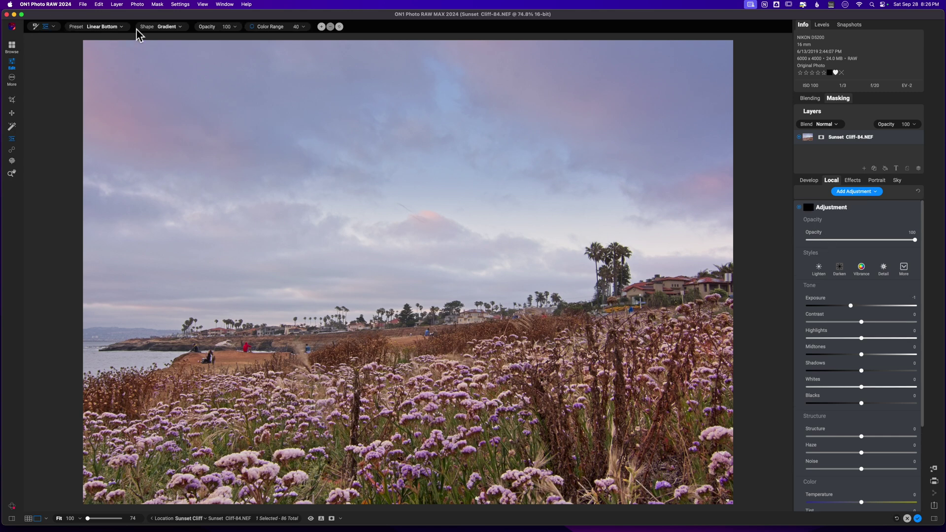
{"action": "key", "text": "m"}
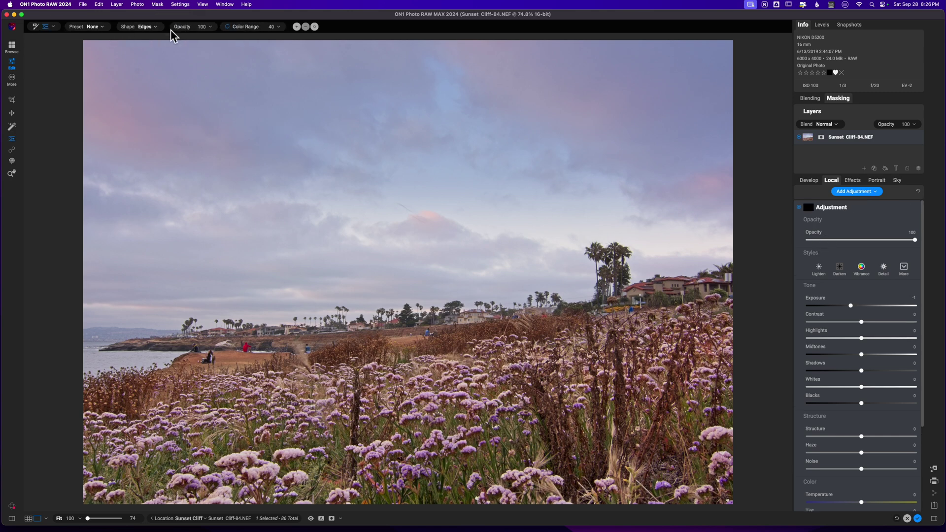
{"action": "left_click_drag", "start_coordinate": [215, 334], "coordinate": [437, 490]}
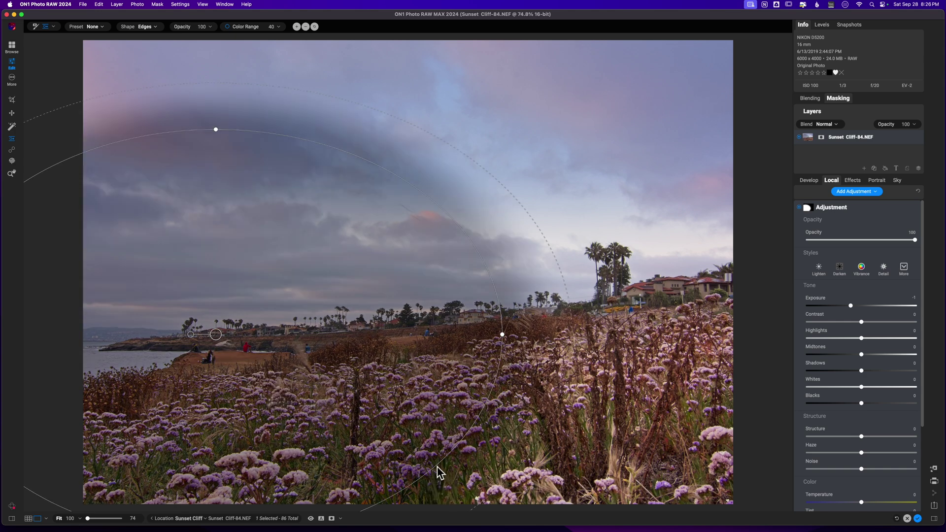
{"action": "left_click_drag", "start_coordinate": [424, 451], "coordinate": [277, 289]}
{"action": "double_click", "coordinate": [809, 298]}
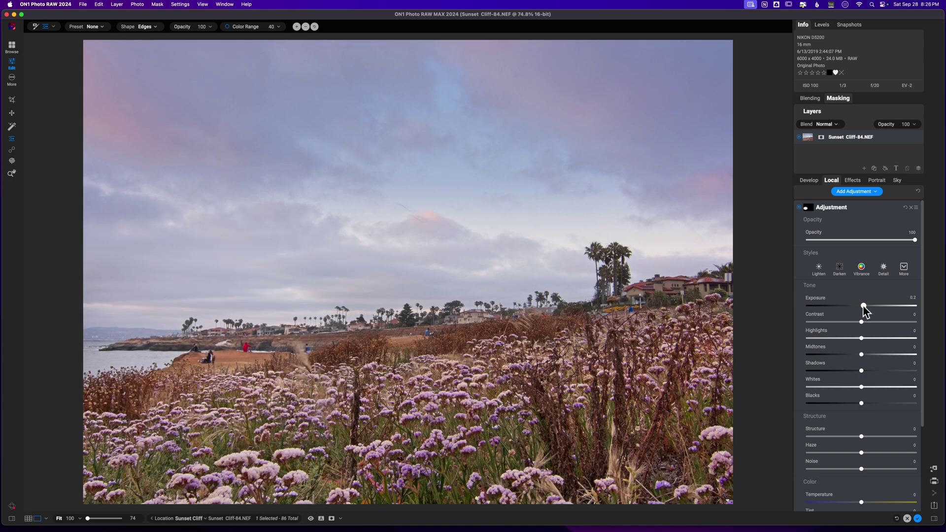
- Boost Vibrance to 50 and Saturation to 11, widening and flattening the oval over the foreground
{"action": "left_click_drag", "start_coordinate": [922, 278], "coordinate": [922, 390]}
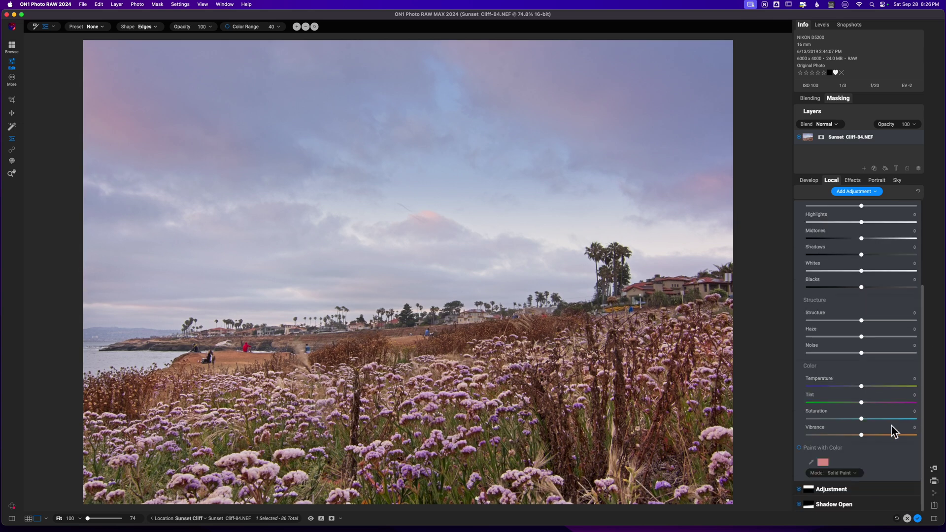
{"action": "mouse_move", "coordinate": [861, 436]}
{"action": "left_mouse_down"}
{"action": "mouse_move", "coordinate": [887, 436]}
{"action": "mouse_move", "coordinate": [867, 418]}
{"action": "left_mouse_up"}
{"action": "left_click", "coordinate": [215, 334]}
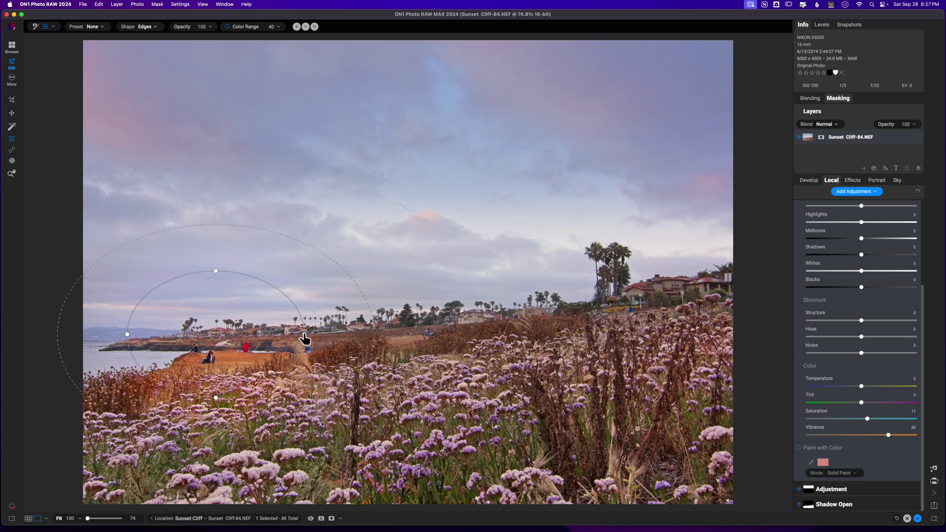
{"action": "left_click_drag", "start_coordinate": [304, 337], "coordinate": [446, 327]}
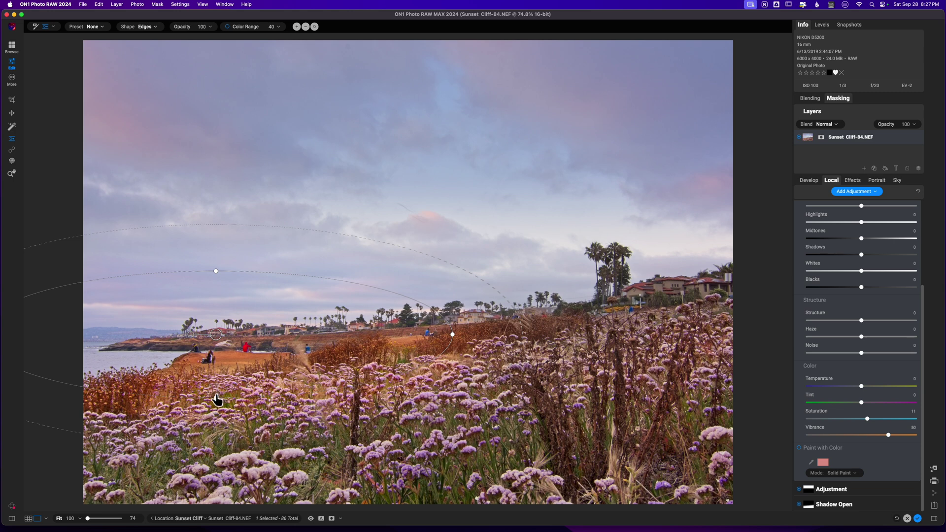
{"action": "left_click_drag", "start_coordinate": [217, 398], "coordinate": [227, 315]}
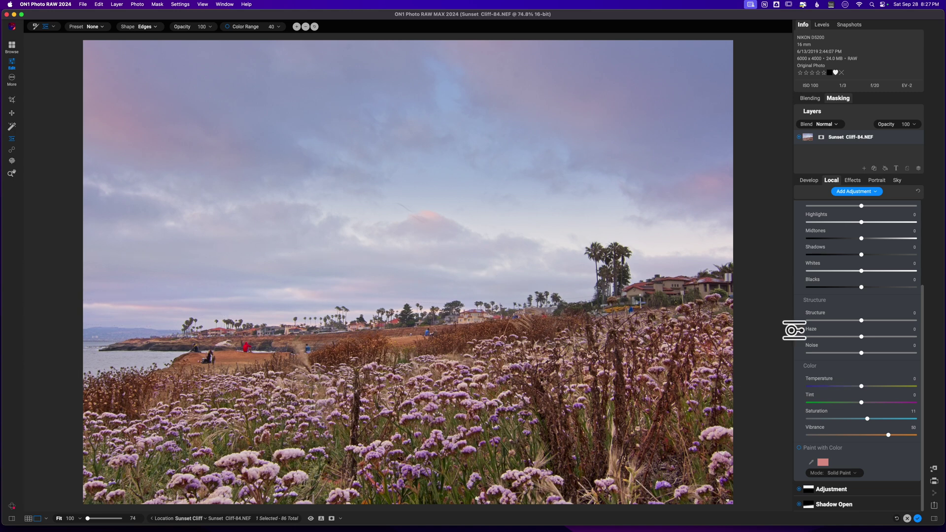
- Warm the foreground adjustment's Temperature slightly, comparing with the adjustment and all edits hidden
{"action": "left_click_drag", "start_coordinate": [920, 308], "coordinate": [843, 210]}
{"action": "left_click", "coordinate": [798, 207]}
{"action": "left_click", "coordinate": [798, 207]}
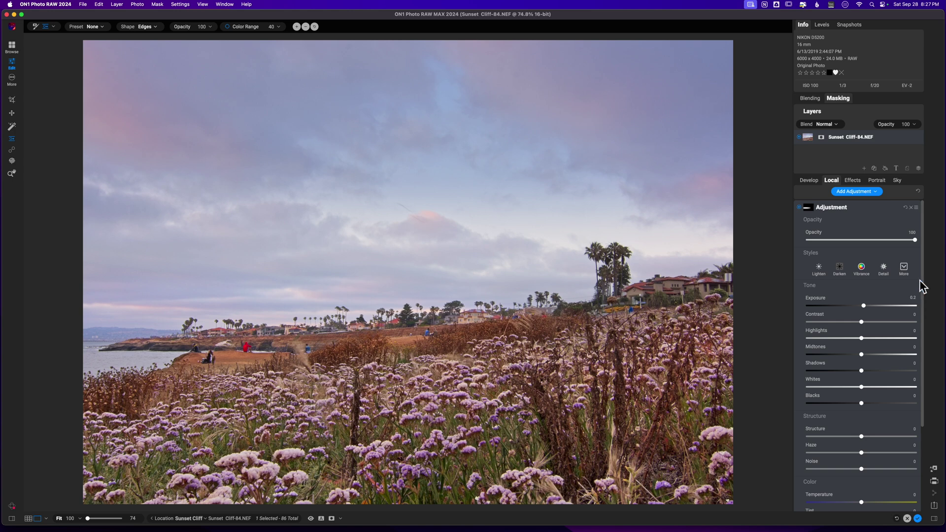
{"action": "left_click_drag", "start_coordinate": [919, 280], "coordinate": [923, 343]}
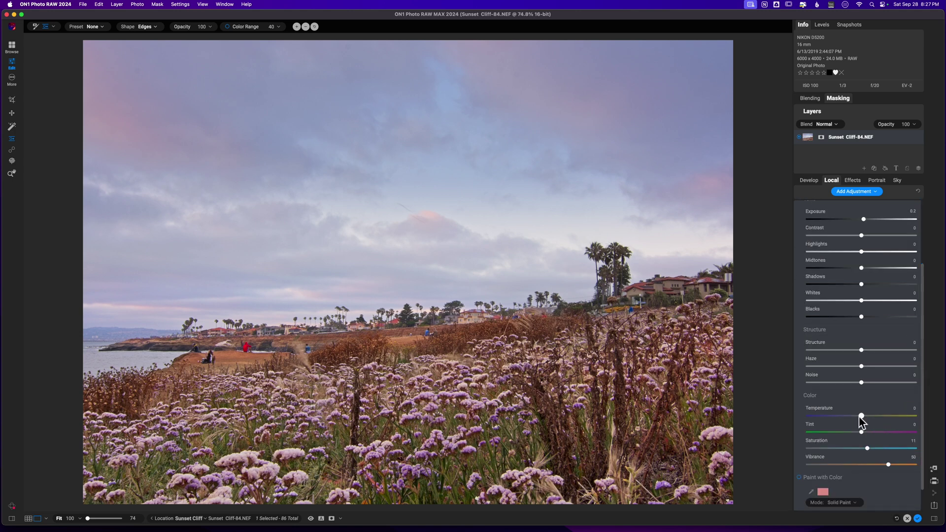
{"action": "left_click_drag", "start_coordinate": [858, 415], "coordinate": [862, 417]}
{"action": "left_click_drag", "start_coordinate": [922, 271], "coordinate": [926, 206]}
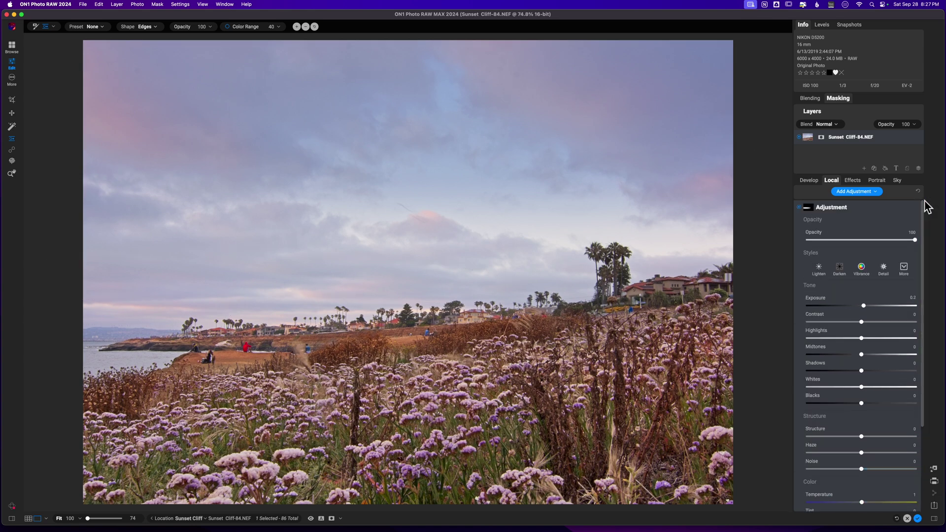
{"action": "key", "text": "p"}
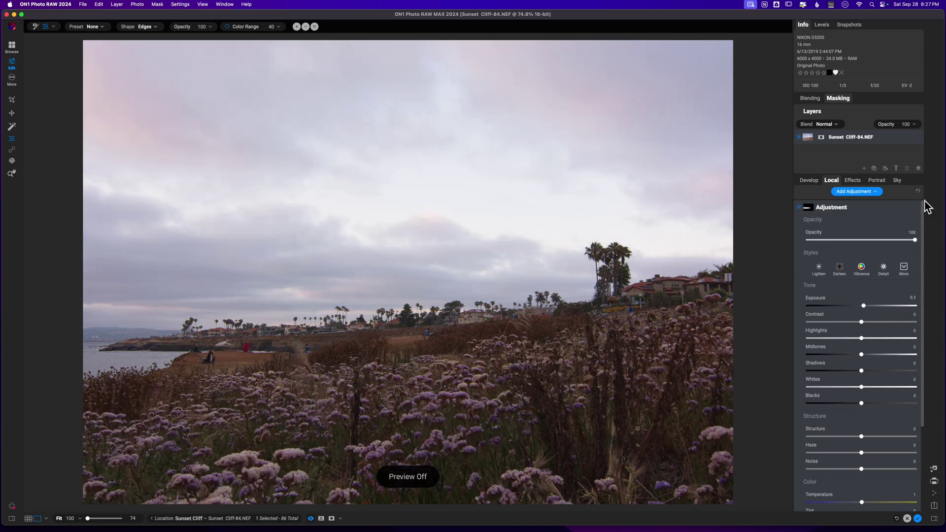
{"action": "key", "text": "p"}
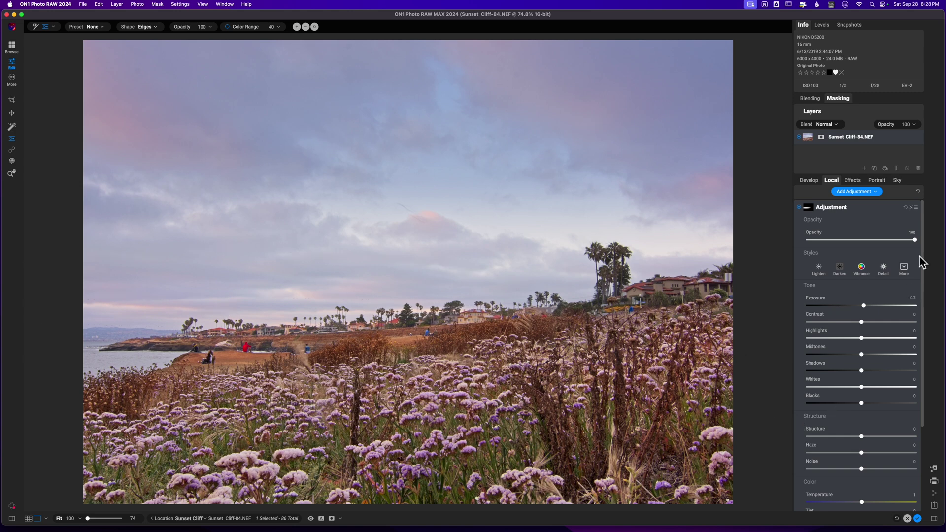
- Add a local adjustment at Exposure -1 with an AI Mask Sky mask, and view the mask
{"action": "left_click", "coordinate": [863, 207]}
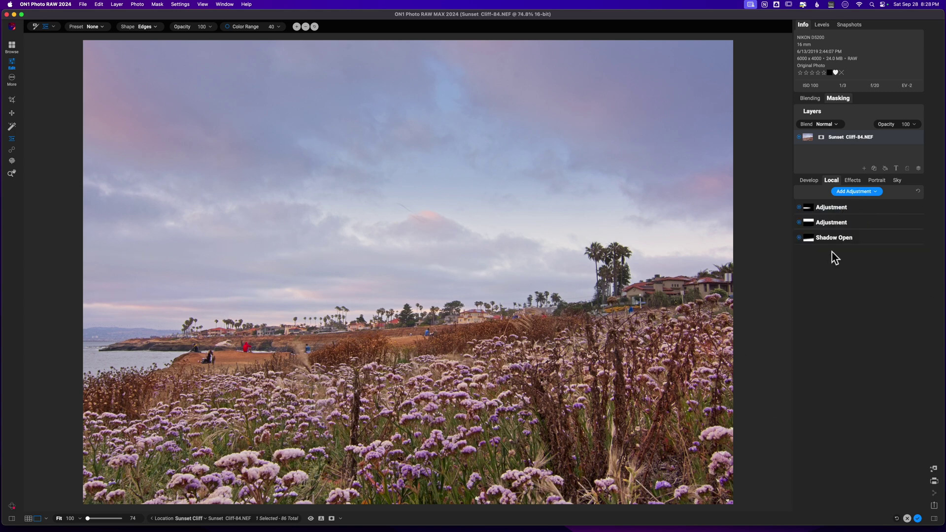
{"action": "left_click", "coordinate": [852, 206]}
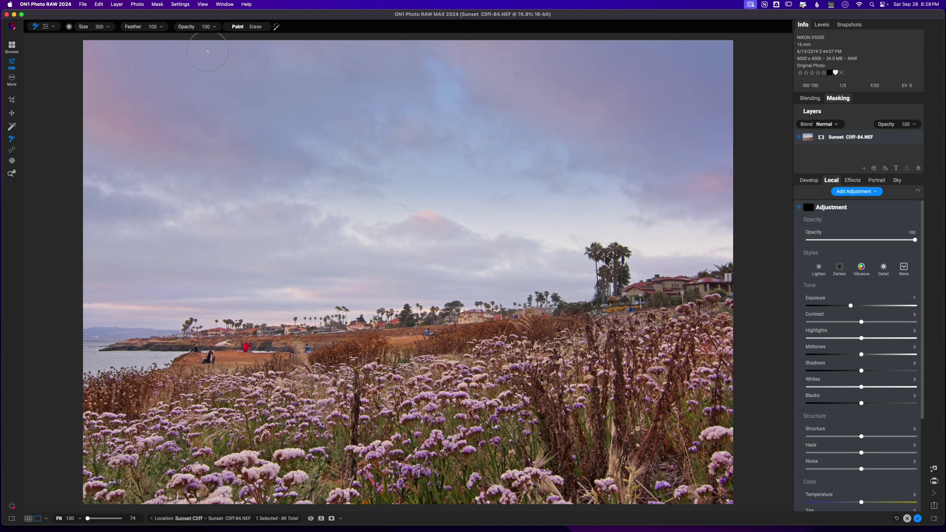
{"action": "left_click", "coordinate": [807, 211]}
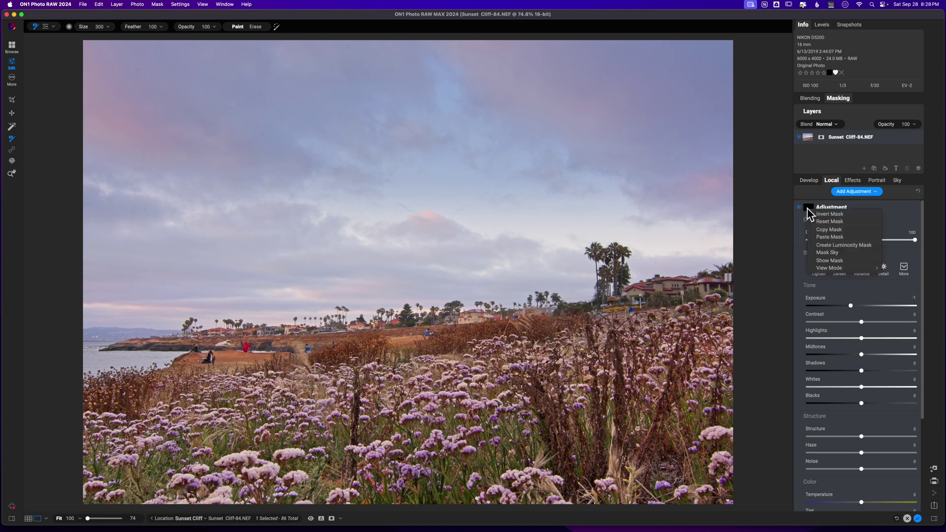
{"action": "left_click", "coordinate": [834, 254]}
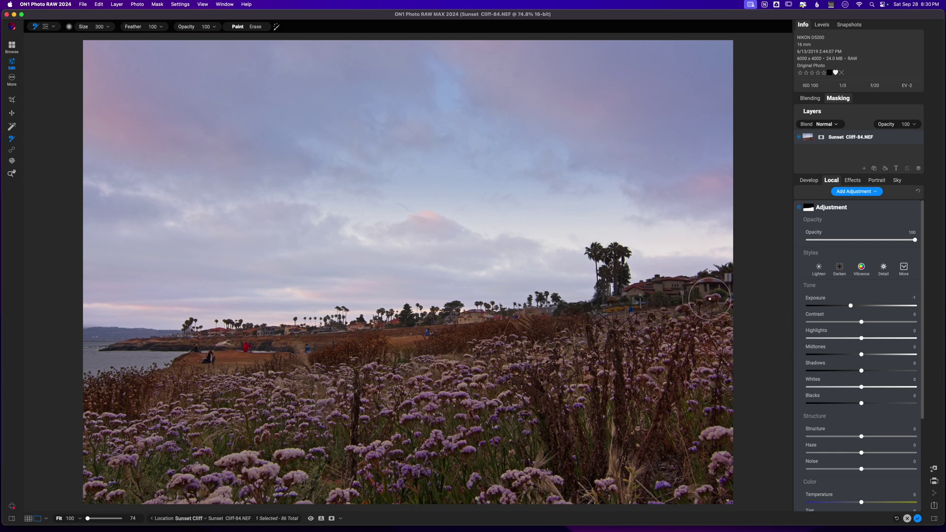
{"action": "key", "text": "m"}
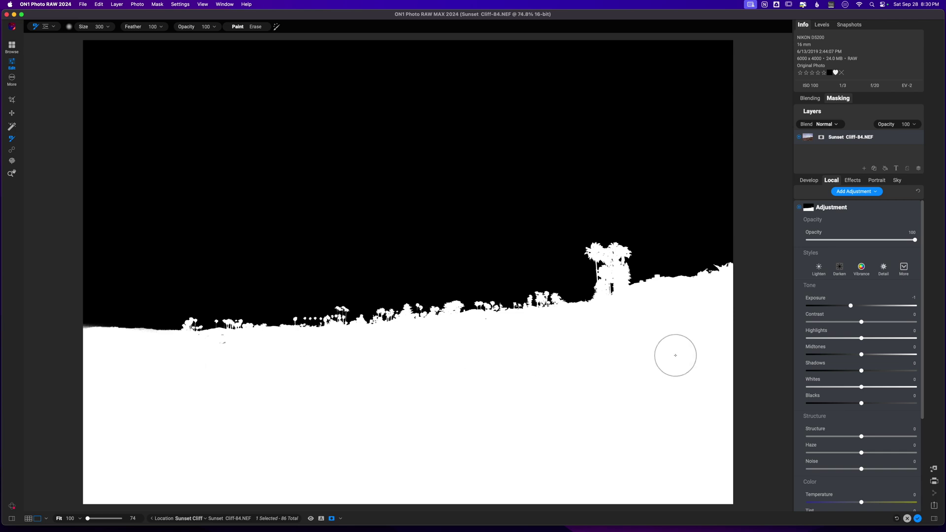
- Invert the mask so only the sky is affected, and reset Exposure to 0
{"action": "key", "text": "m"}
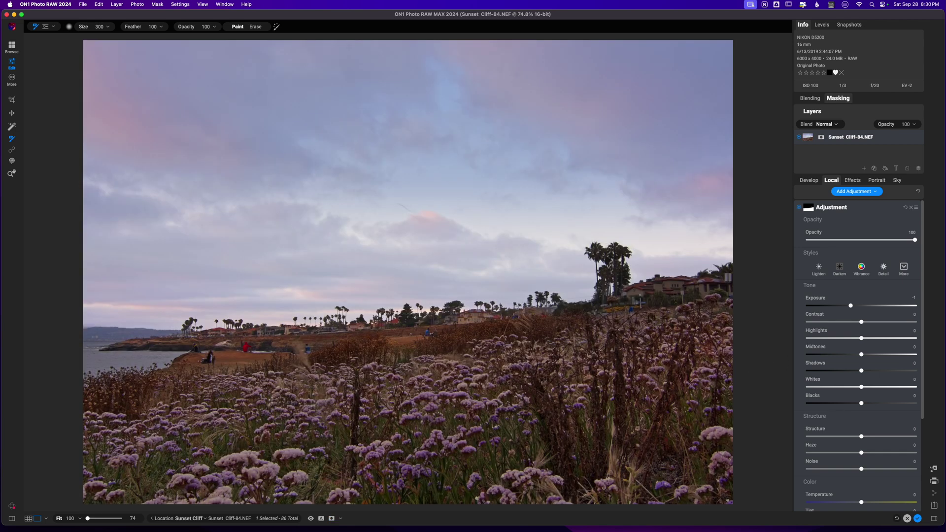
{"action": "left_click", "coordinate": [808, 209]}
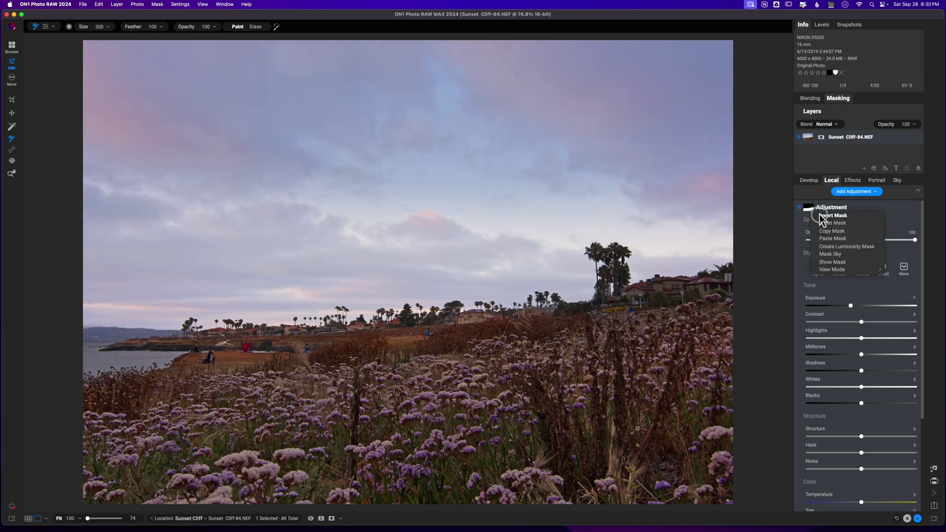
{"action": "left_click", "coordinate": [831, 234]}
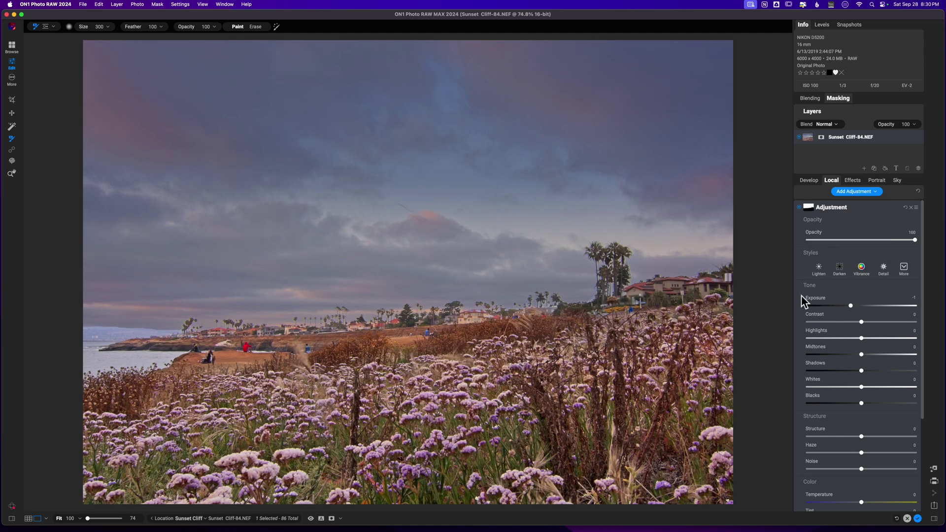
{"action": "double_click", "coordinate": [815, 298]}
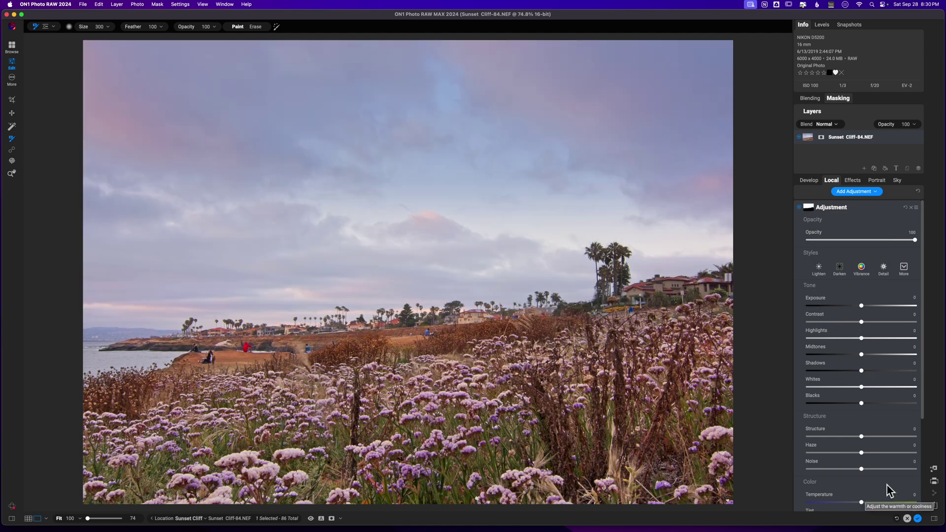
- Raise the sky's Vibrance and Saturation, cool Temperature, set Tint 6 and Exposure 0.1
{"action": "scroll", "coordinate": [886, 484], "scroll_direction": "down", "scroll_amount": 4}
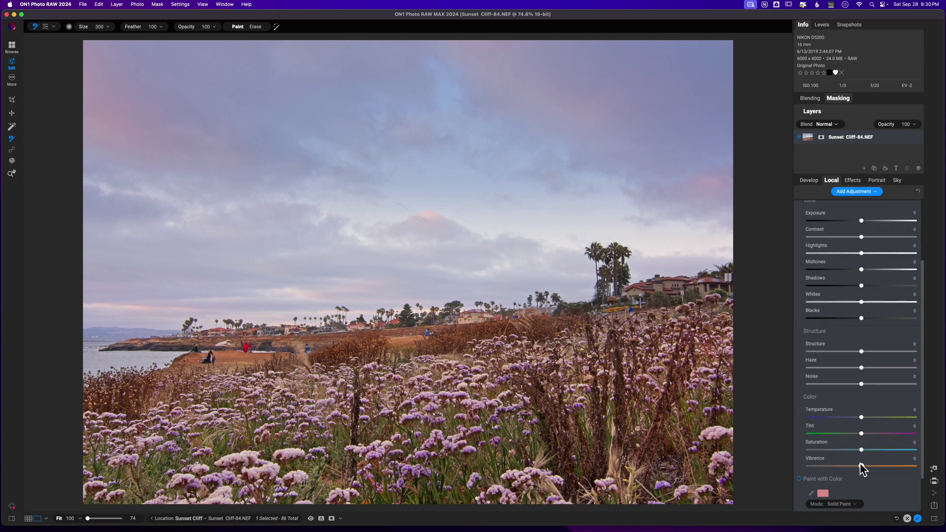
{"action": "left_click_drag", "start_coordinate": [860, 465], "coordinate": [875, 466]}
{"action": "left_click_drag", "start_coordinate": [870, 451], "coordinate": [873, 452]}
{"action": "left_click_drag", "start_coordinate": [861, 415], "coordinate": [865, 434]}
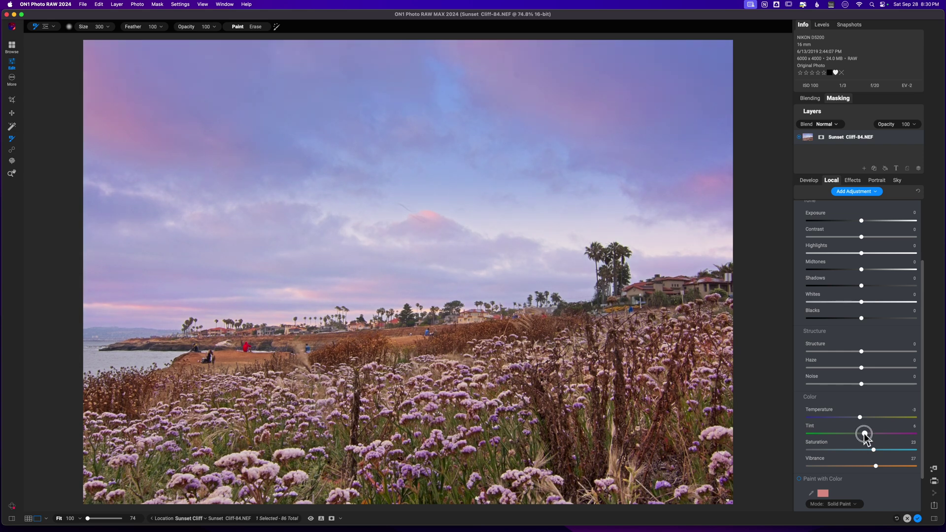
{"action": "mouse_move", "coordinate": [865, 435]}
{"action": "left_mouse_down"}
{"action": "mouse_move", "coordinate": [858, 418]}
{"action": "mouse_move", "coordinate": [865, 435]}
{"action": "left_mouse_up"}
{"action": "left_click_drag", "start_coordinate": [876, 466], "coordinate": [880, 466]}
{"action": "left_click", "coordinate": [873, 449]}
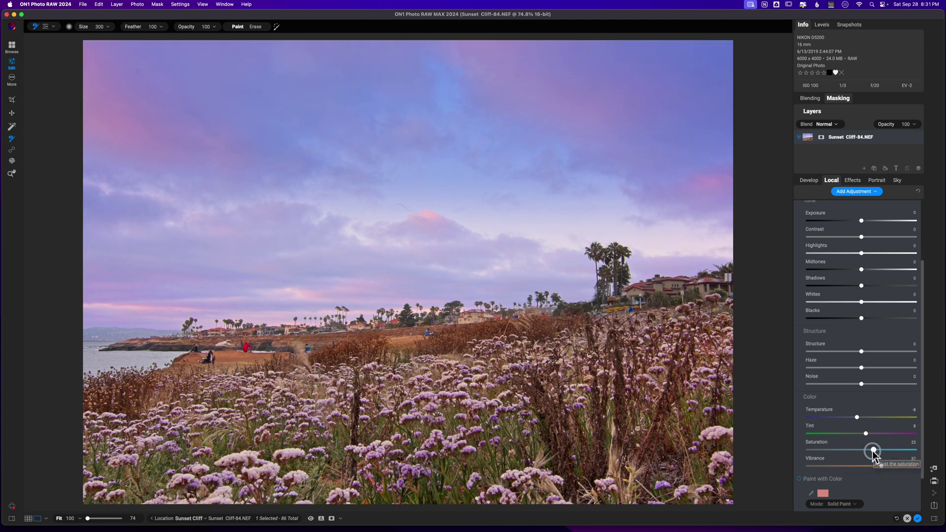
{"action": "left_click_drag", "start_coordinate": [873, 450], "coordinate": [870, 450]}
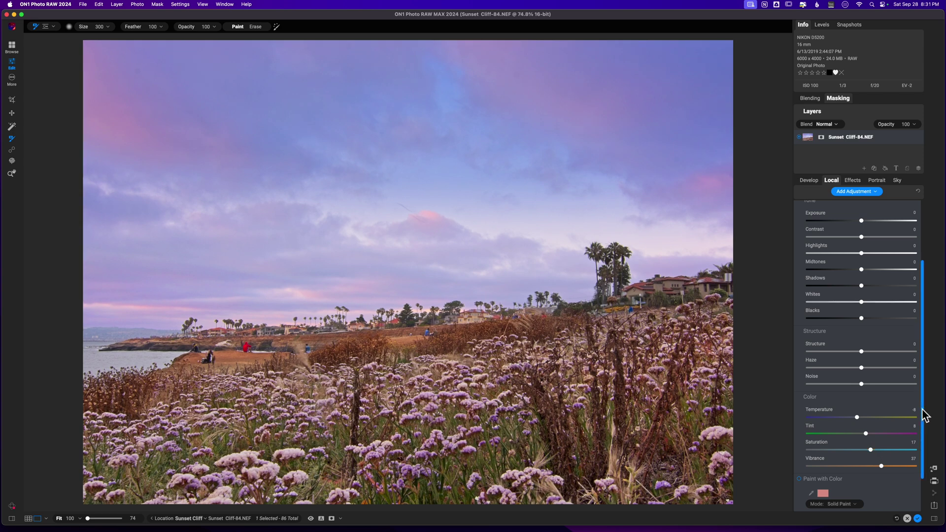
{"action": "left_click_drag", "start_coordinate": [923, 417], "coordinate": [922, 304]}
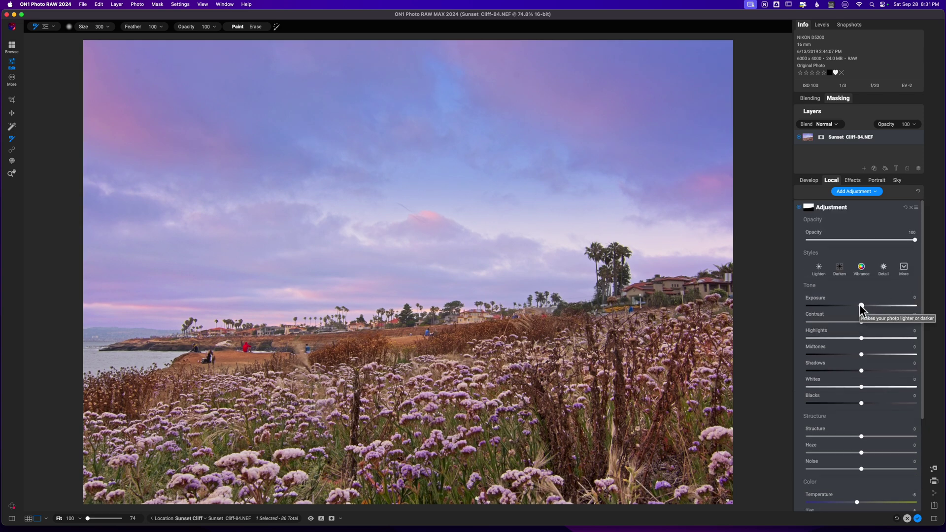
{"action": "left_click_drag", "start_coordinate": [859, 304], "coordinate": [861, 306]}
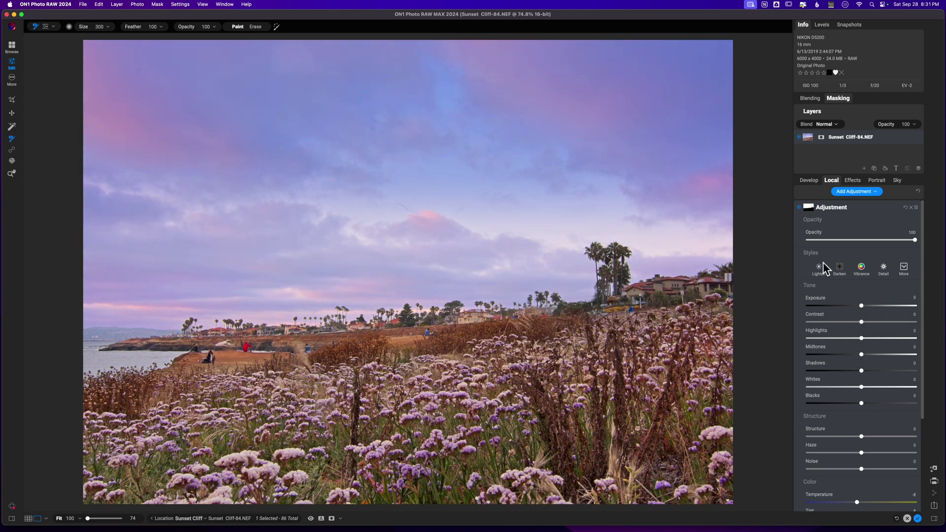
- Compare the sky adjustment on and off and lower its opacity to about 60
{"action": "left_click", "coordinate": [799, 208]}
{"action": "left_click", "coordinate": [799, 207]}
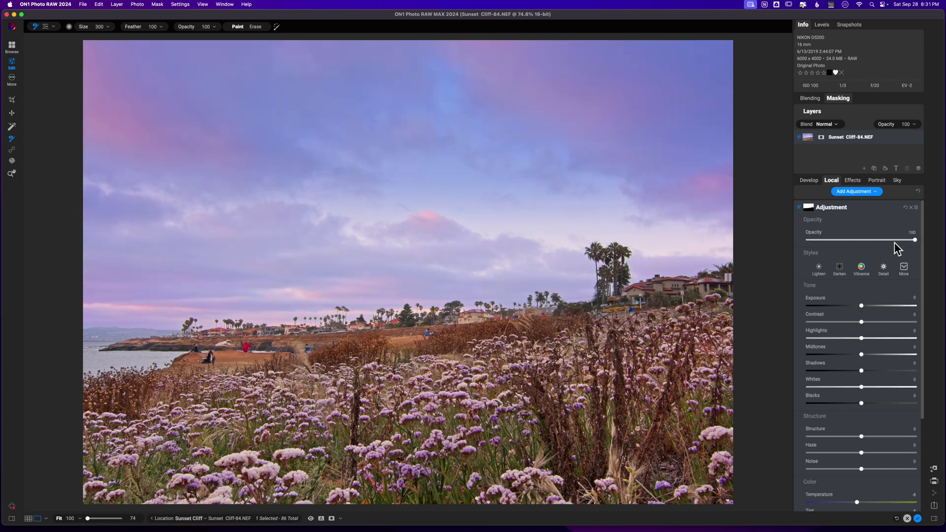
{"action": "left_click_drag", "start_coordinate": [912, 239], "coordinate": [872, 244]}
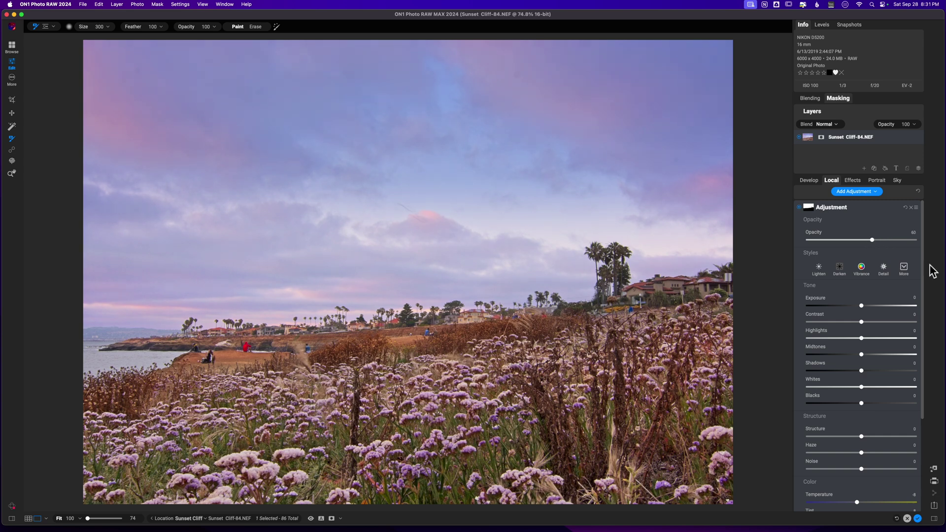
{"action": "left_click_drag", "start_coordinate": [922, 269], "coordinate": [921, 206]}
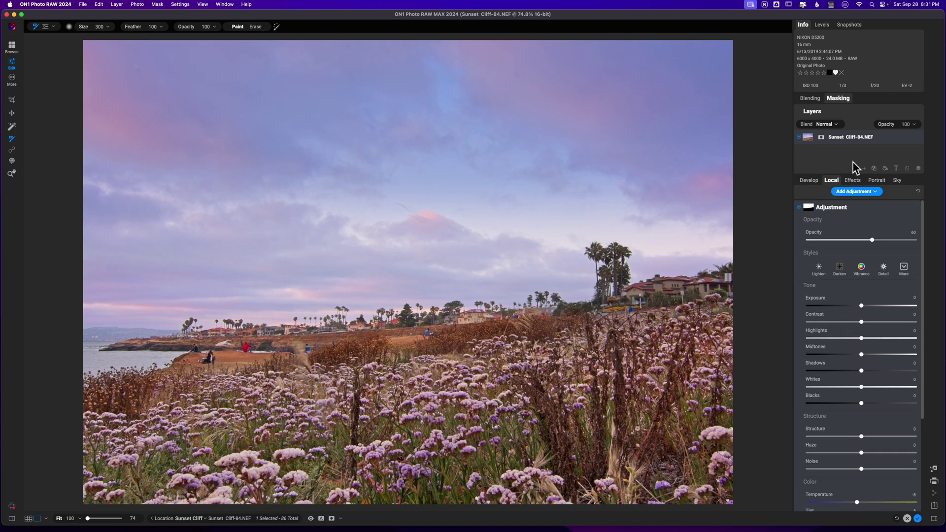
- Set the sky adjustment's blend mode to Color and check the before/after view
{"action": "left_click", "coordinate": [816, 98]}
{"action": "left_click", "coordinate": [825, 110]}
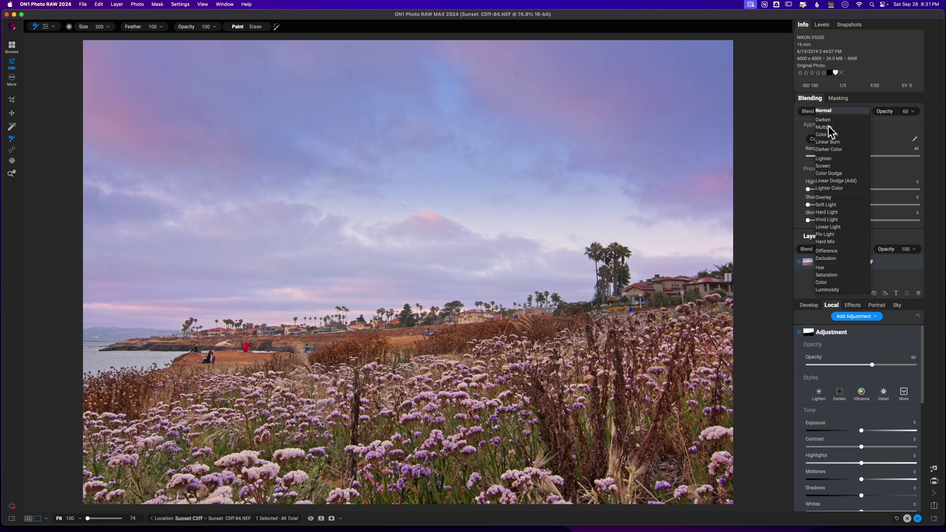
{"action": "left_click", "coordinate": [825, 283]}
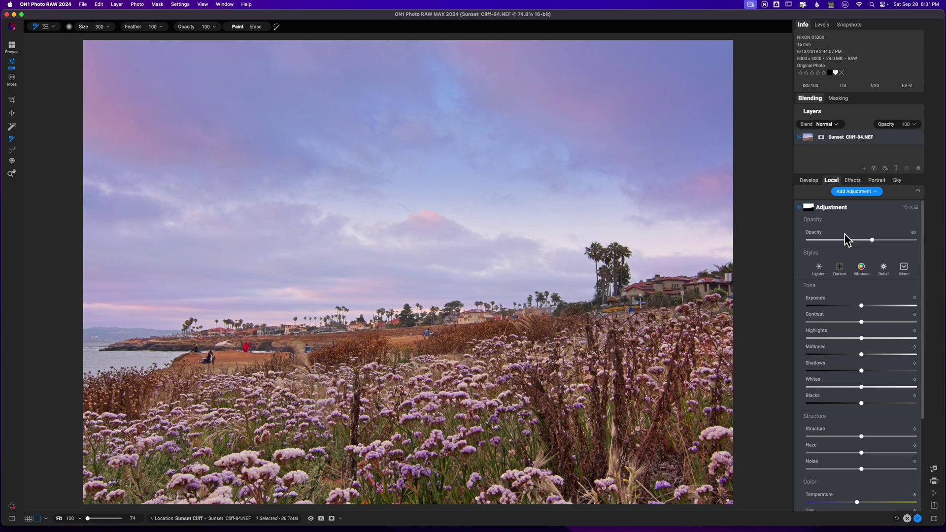
{"action": "key", "text": "backslash"}
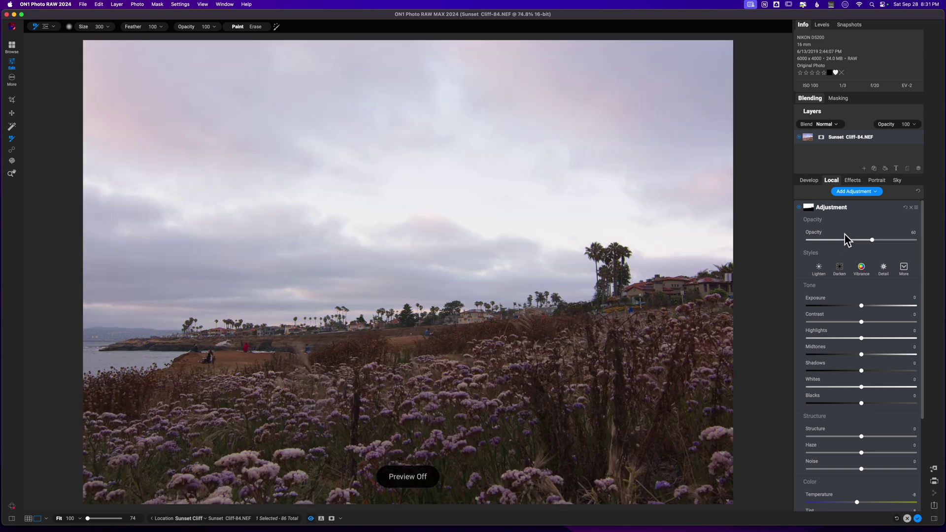
{"action": "key", "text": "backslash"}
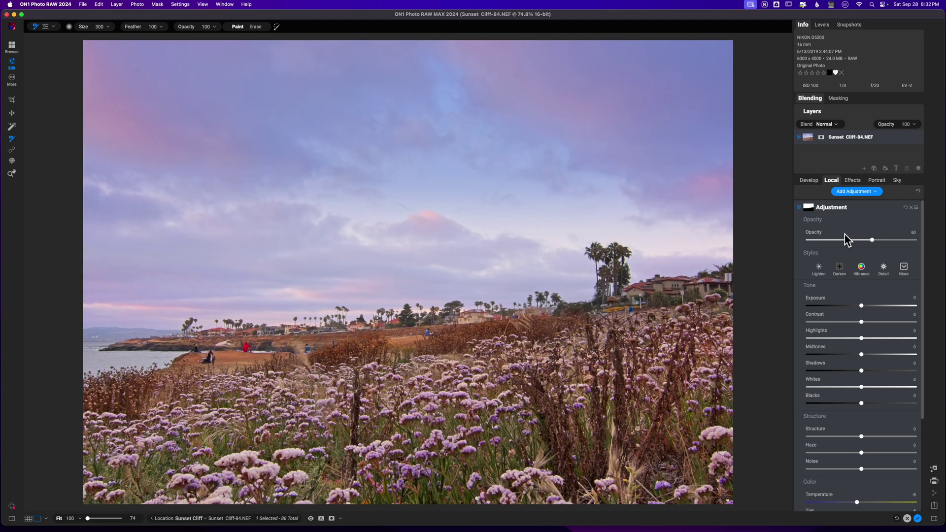
- Collapse the local adjustment and add a LUTs filter from the Effects filter browser
{"action": "left_click", "coordinate": [853, 207]}
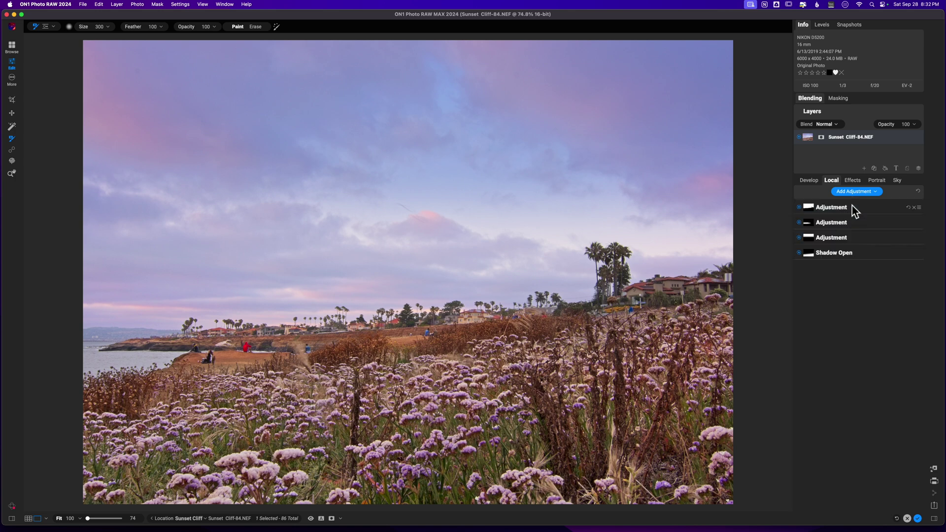
{"action": "left_click", "coordinate": [852, 180]}
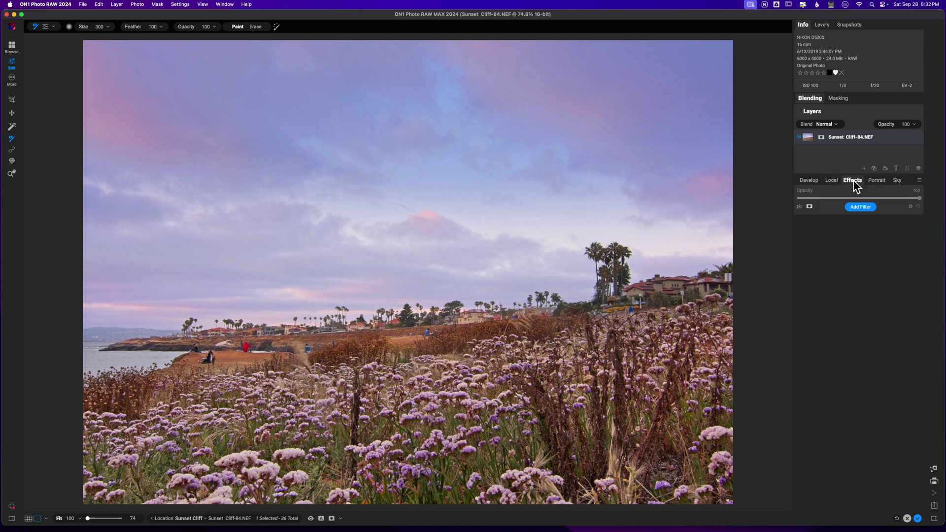
{"action": "left_click", "coordinate": [859, 207]}
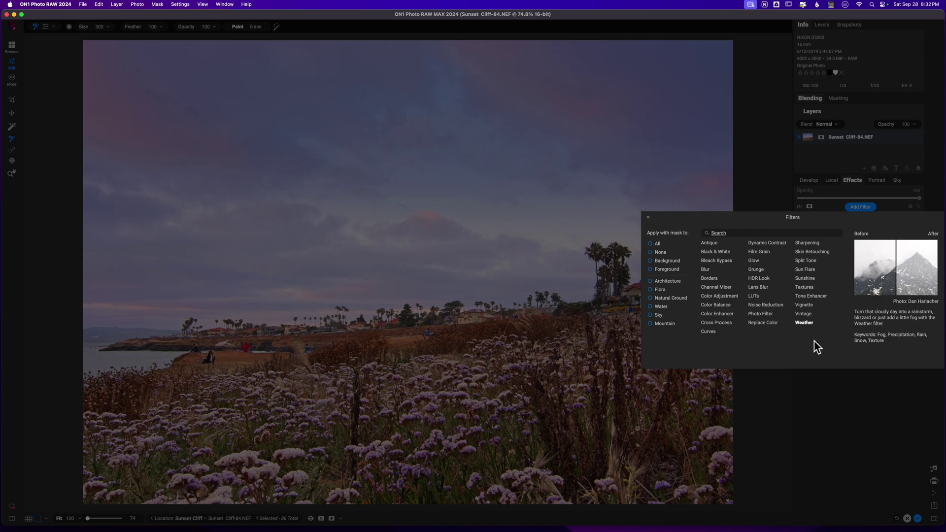
{"action": "left_click", "coordinate": [753, 296]}
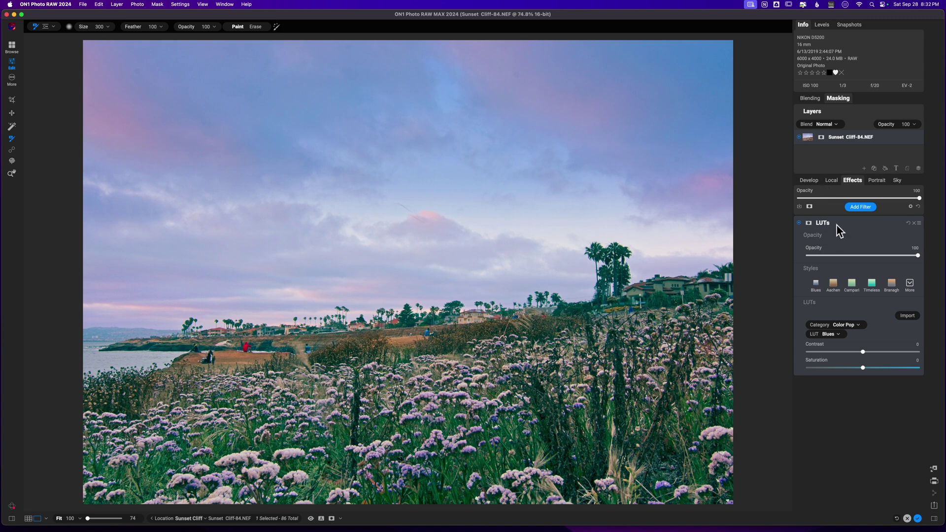
- Set the LUTs filter's blend mode to Color in its Blending settings
{"action": "left_click", "coordinate": [810, 98]}
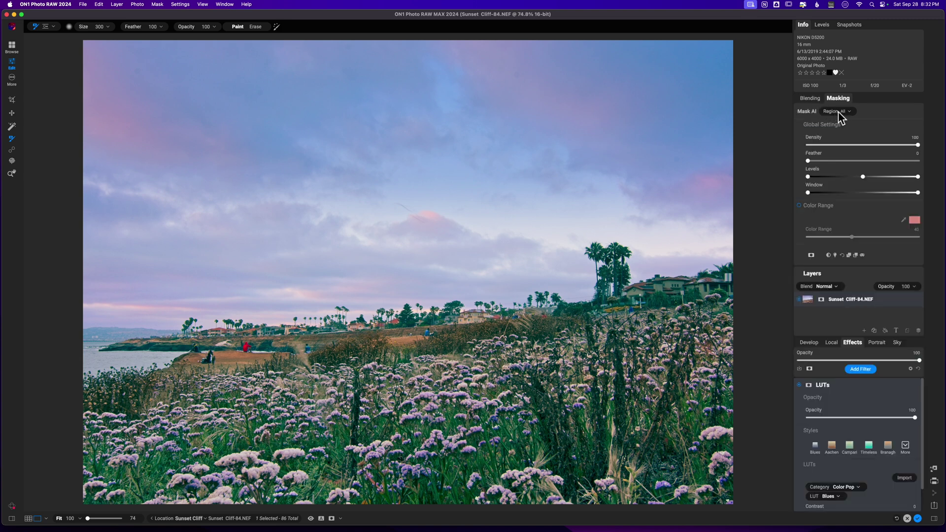
{"action": "left_click", "coordinate": [809, 98]}
{"action": "left_click", "coordinate": [825, 112]}
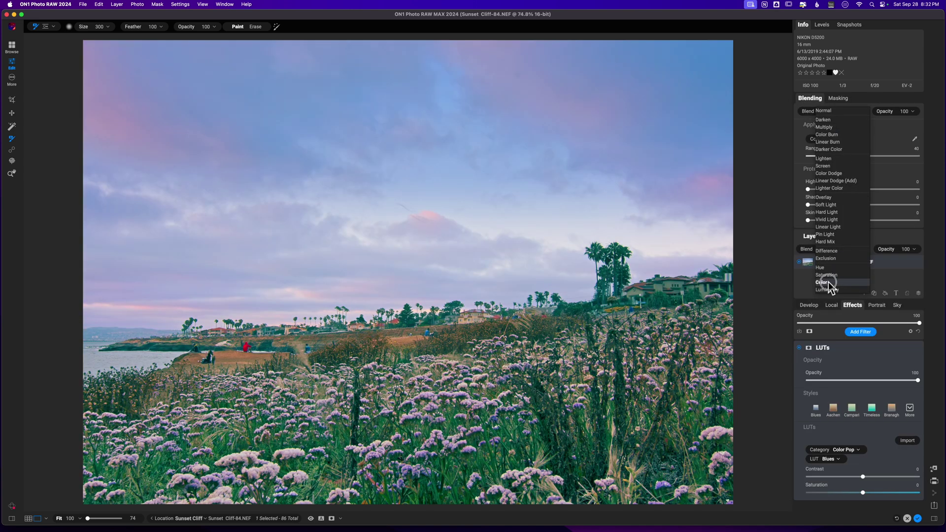
{"action": "left_click", "coordinate": [827, 283]}
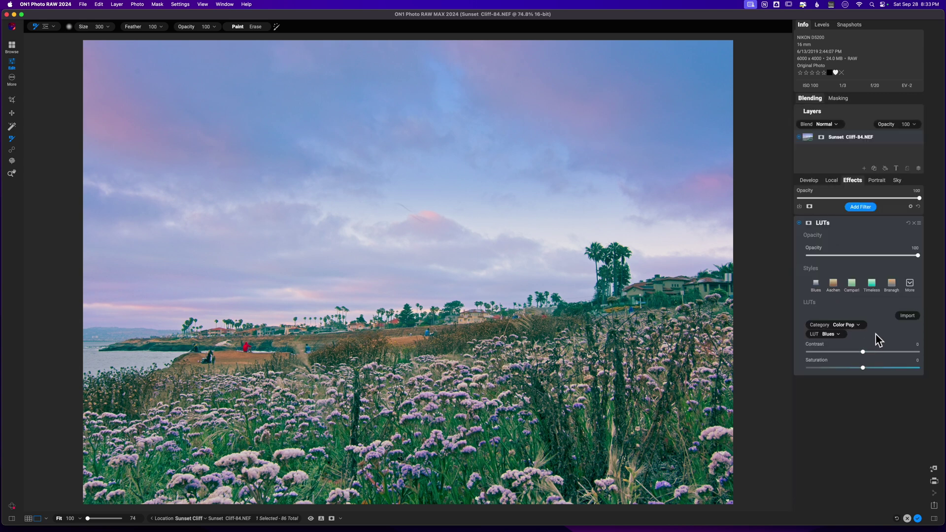
- Choose the ON1 LUTS Summertime category and settle on Summertime4 after previewing neighbouring LUTs
{"action": "left_click", "coordinate": [861, 325]}
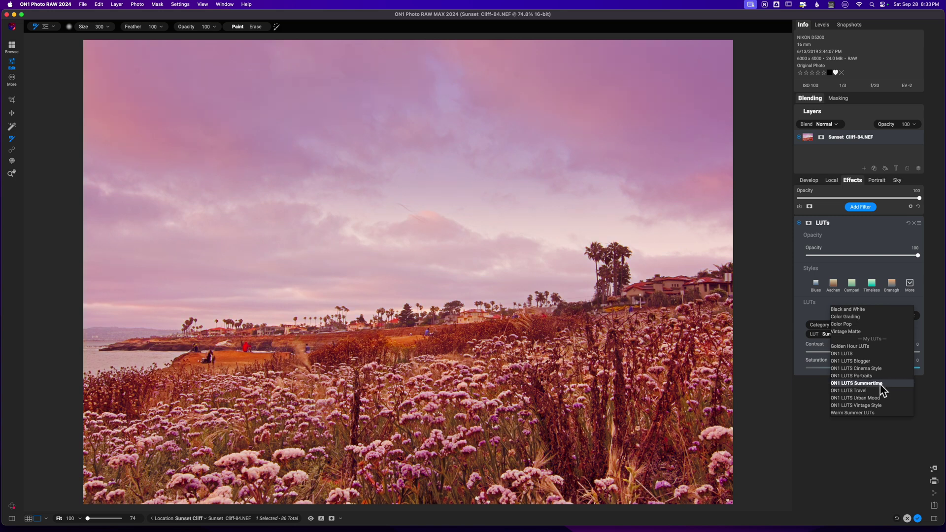
{"action": "left_click", "coordinate": [880, 384]}
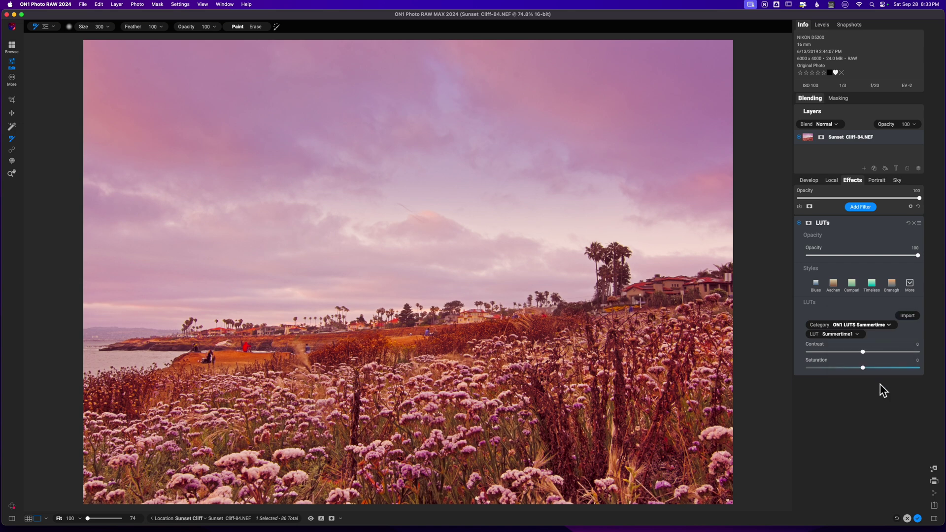
{"action": "left_click", "coordinate": [854, 335]}
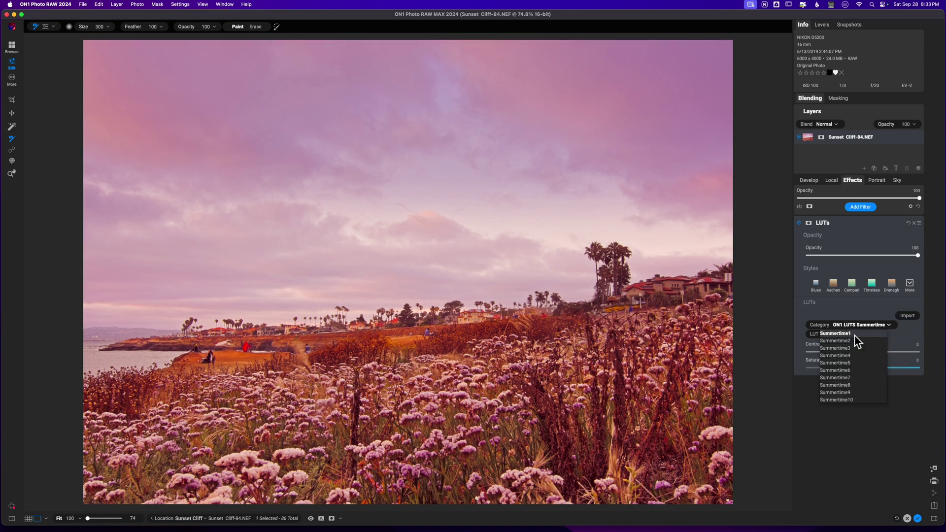
{"action": "key", "text": "Down"}
{"action": "key", "text": "Down"}
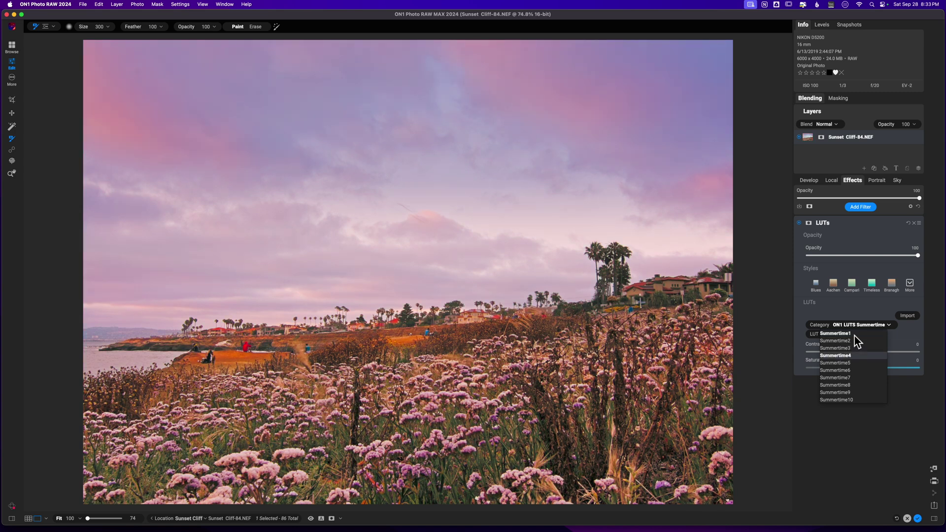
{"action": "key", "text": "Down"}
{"action": "key", "text": "Down"}
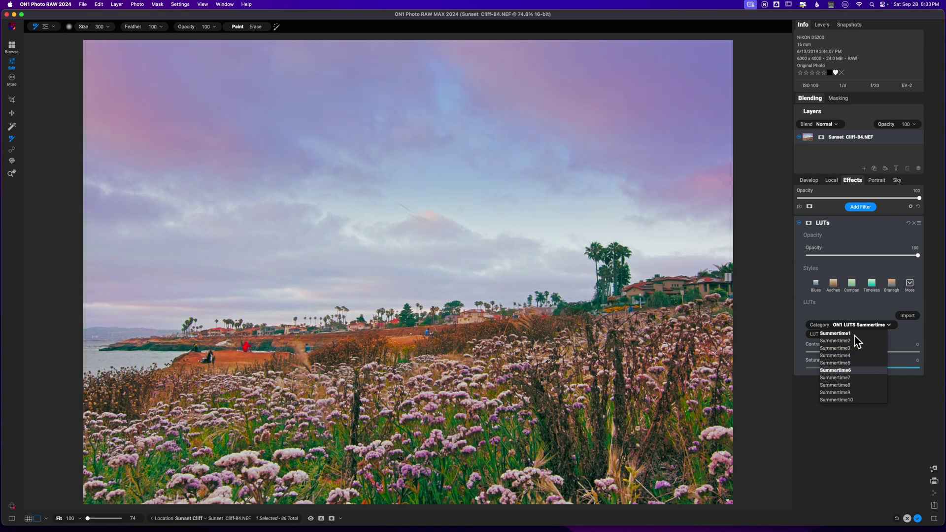
{"action": "key", "text": "Down"}
{"action": "key", "text": "Down"}
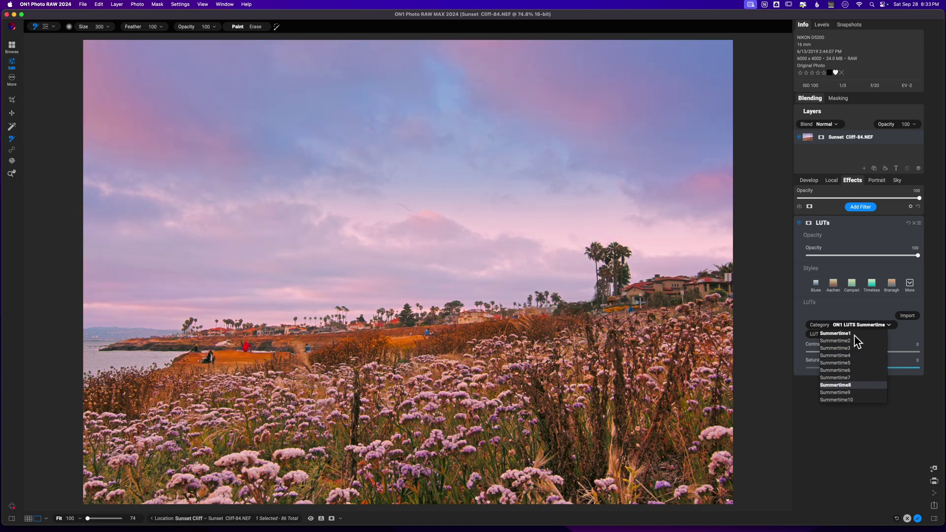
{"action": "key", "text": "Down"}
{"action": "key", "text": "Down"}
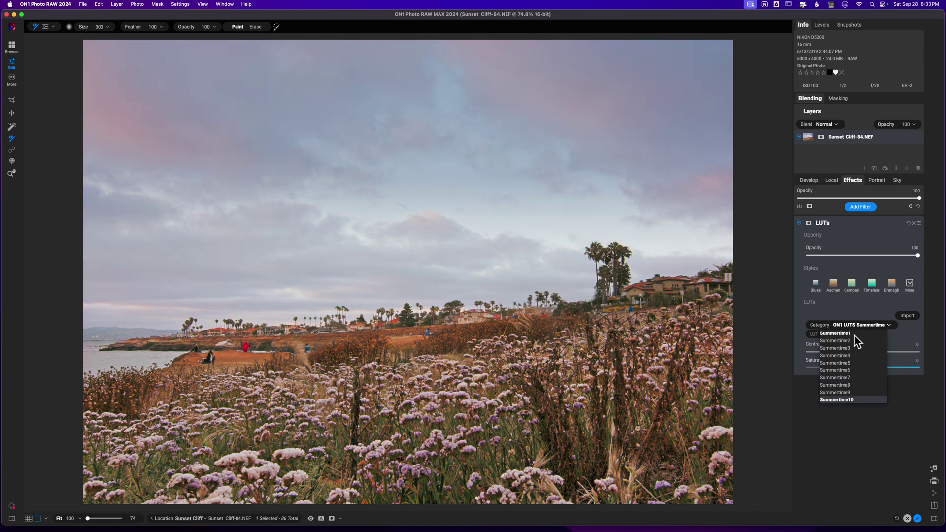
{"action": "key", "text": "Up"}
{"action": "key", "text": "Up"}
{"action": "key", "text": "Up"}
{"action": "key", "text": "Up"}
{"action": "key", "text": "Up"}
{"action": "key", "text": "Up"}
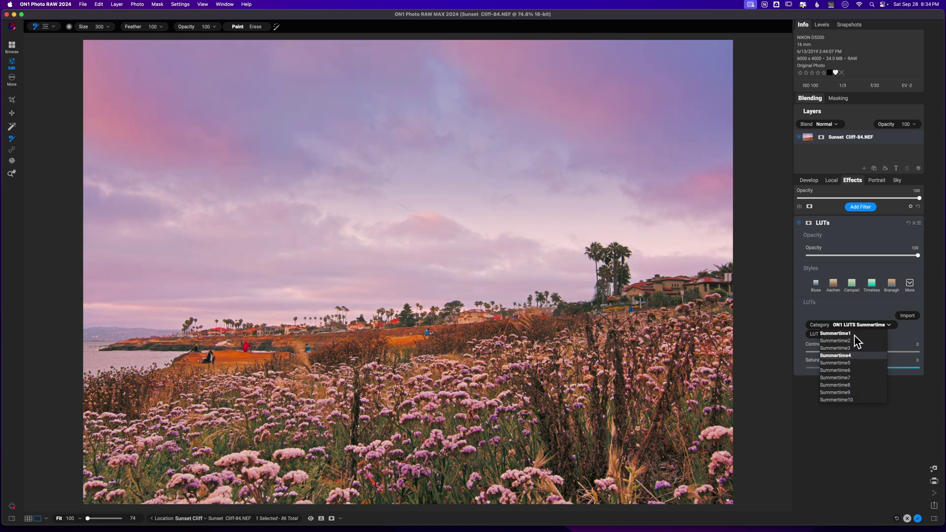
{"action": "key", "text": "Return"}
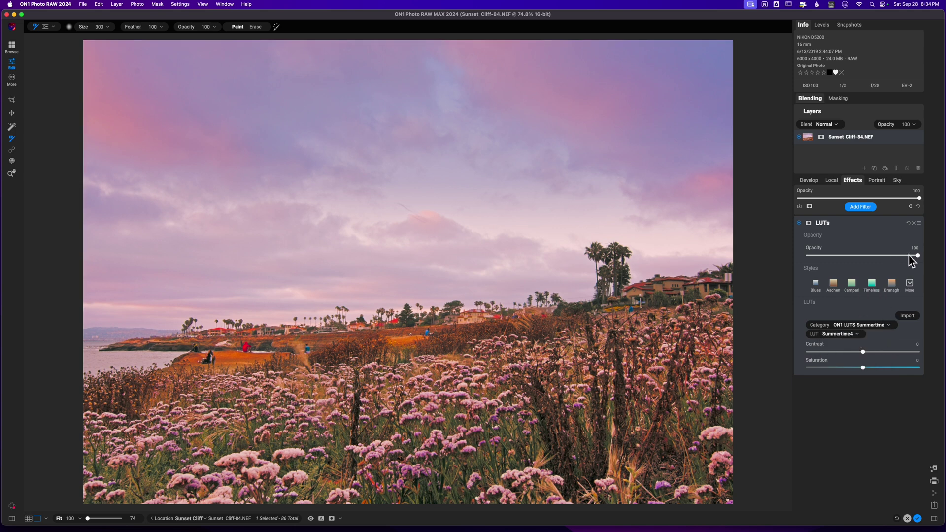
- Reduce the Summertime4 LUT to about 41 opacity, comparing it on and off, then collapse it
{"action": "left_click_drag", "start_coordinate": [916, 255], "coordinate": [865, 256]}
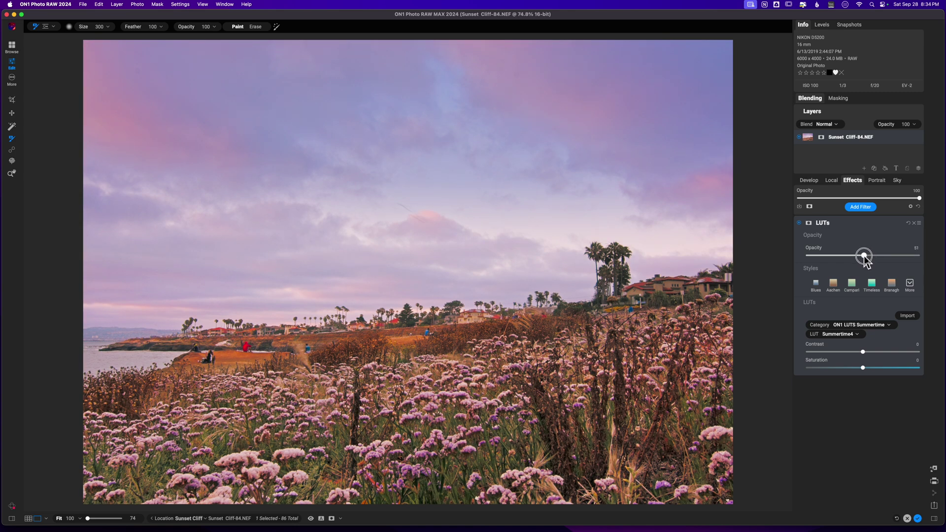
{"action": "left_click", "coordinate": [799, 225]}
{"action": "left_click", "coordinate": [799, 225]}
{"action": "left_click", "coordinate": [799, 223]}
{"action": "left_click", "coordinate": [799, 223]}
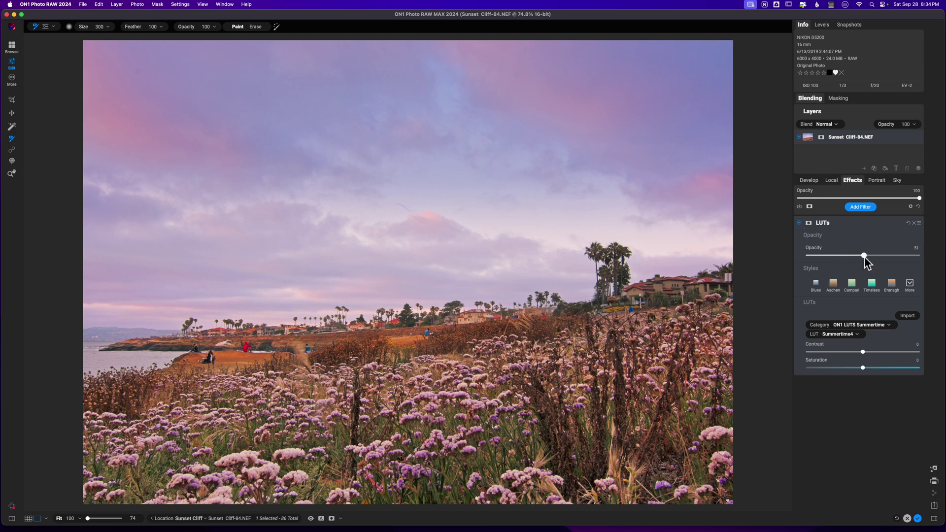
{"action": "left_click_drag", "start_coordinate": [864, 256], "coordinate": [853, 256]}
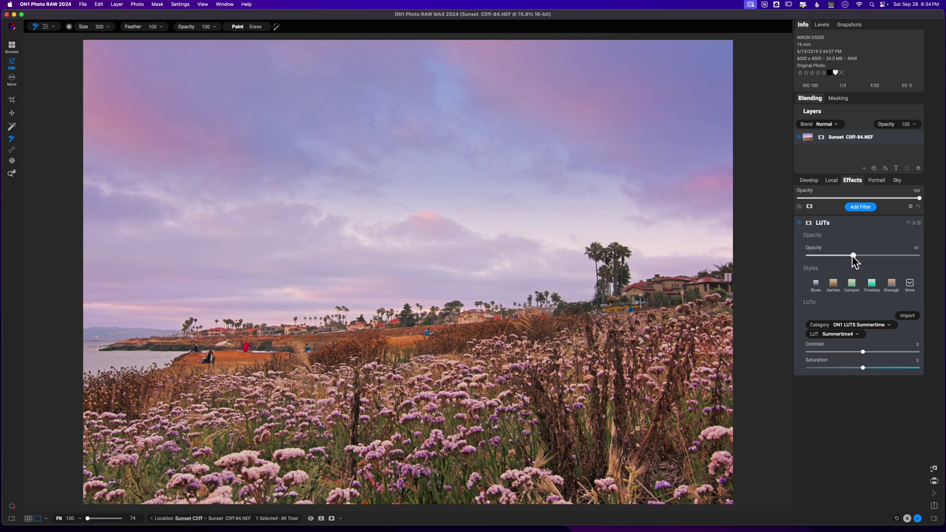
{"action": "left_click", "coordinate": [799, 222]}
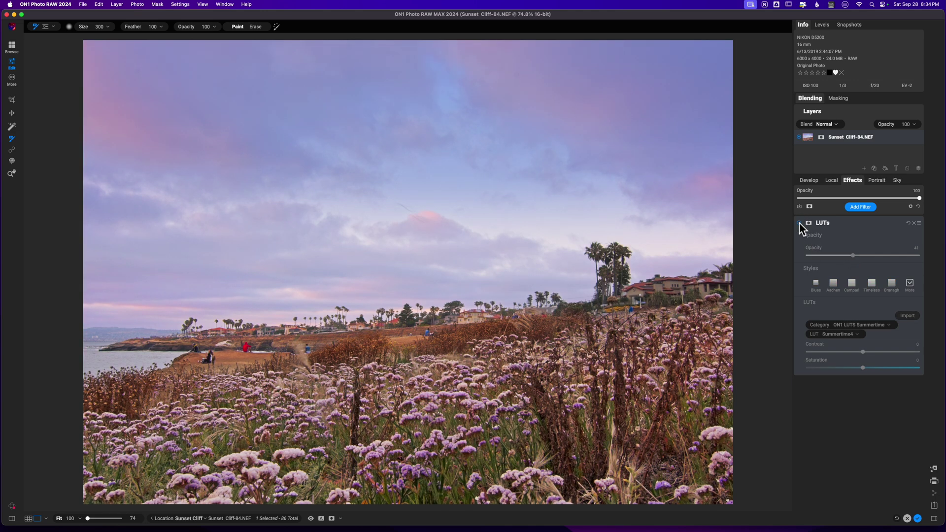
{"action": "left_click", "coordinate": [799, 223]}
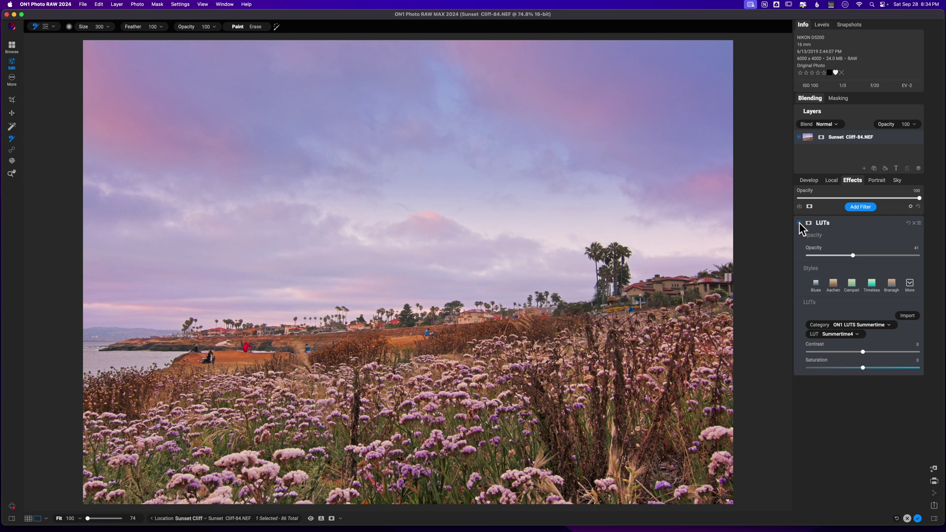
{"action": "left_click", "coordinate": [851, 226]}
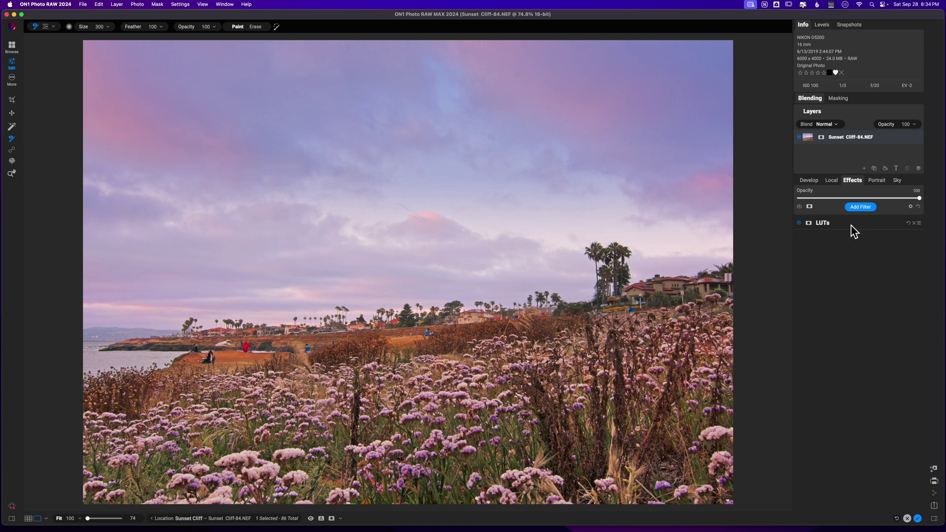
- Add a Dynamic Contrast filter and set its blend mode to Luminosity
{"action": "left_click", "coordinate": [860, 207]}
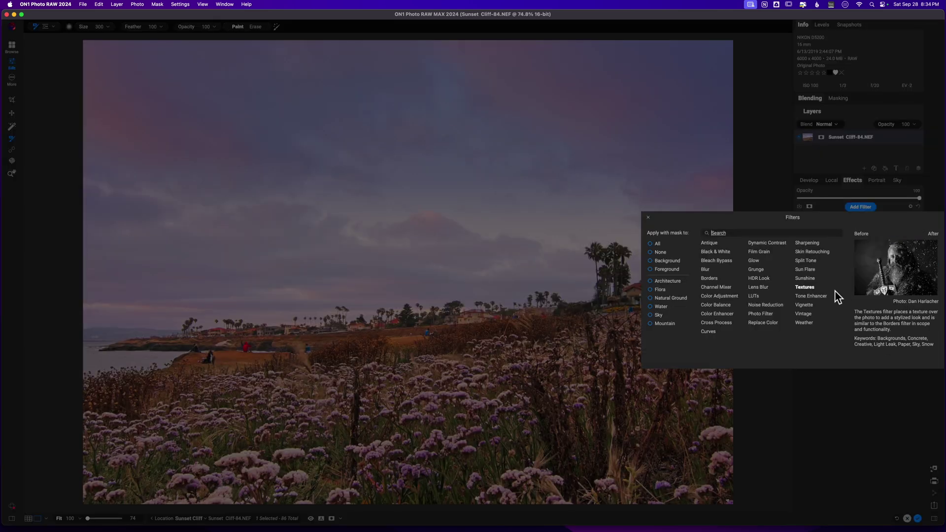
{"action": "left_click", "coordinate": [781, 244]}
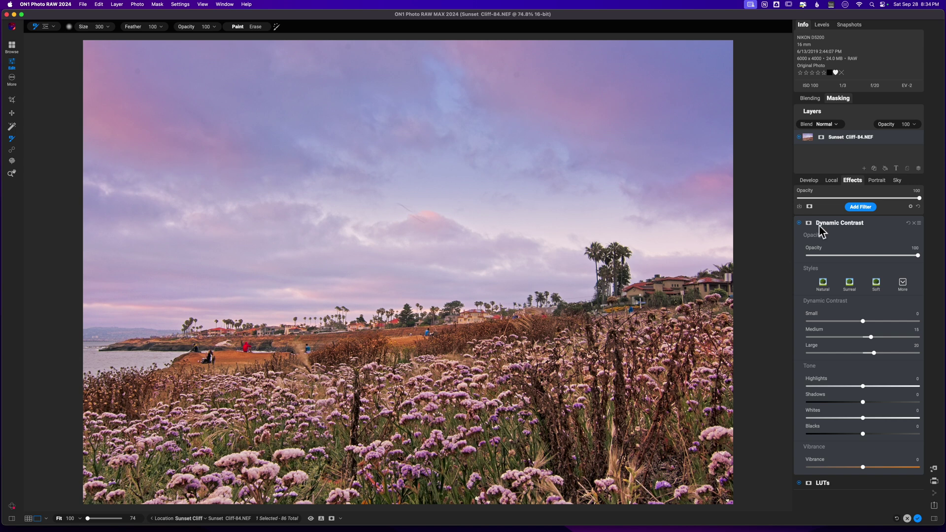
{"action": "left_click", "coordinate": [811, 99]}
{"action": "left_click", "coordinate": [822, 111]}
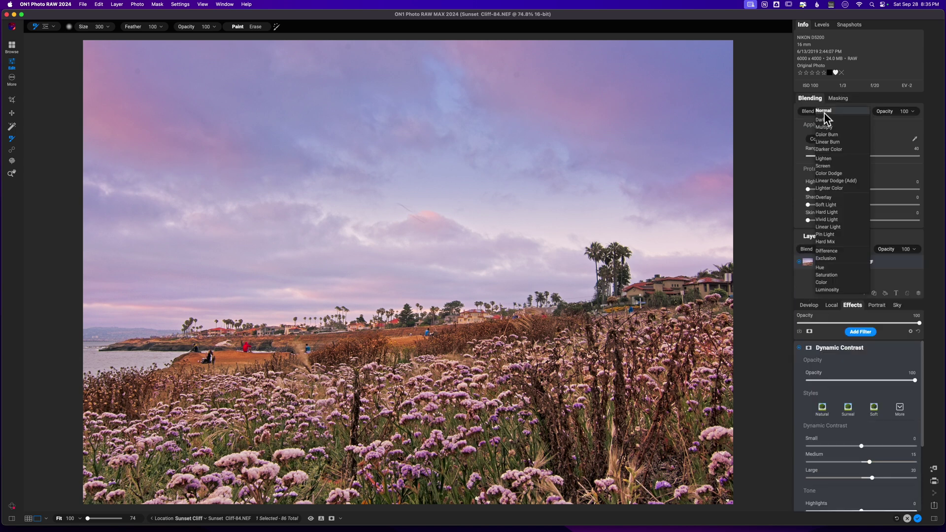
{"action": "left_click", "coordinate": [833, 290]}
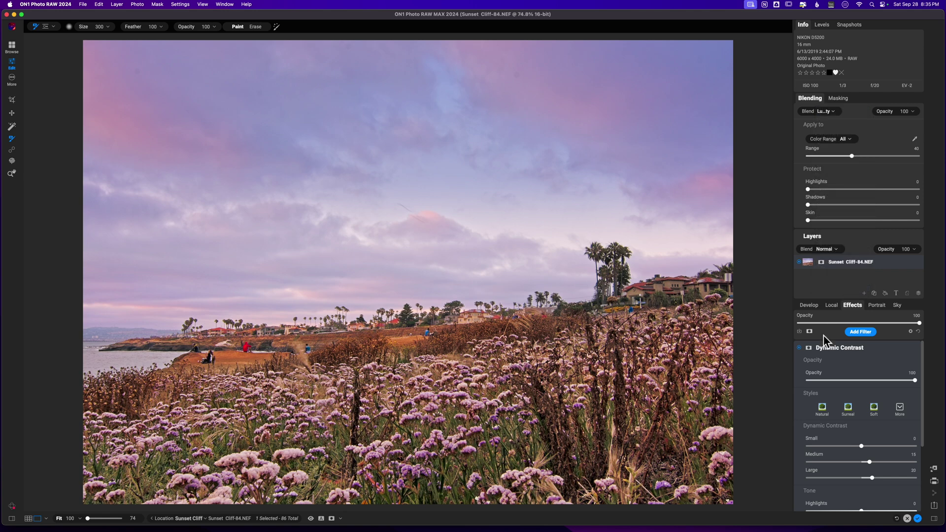
{"action": "left_click", "coordinate": [824, 99]}
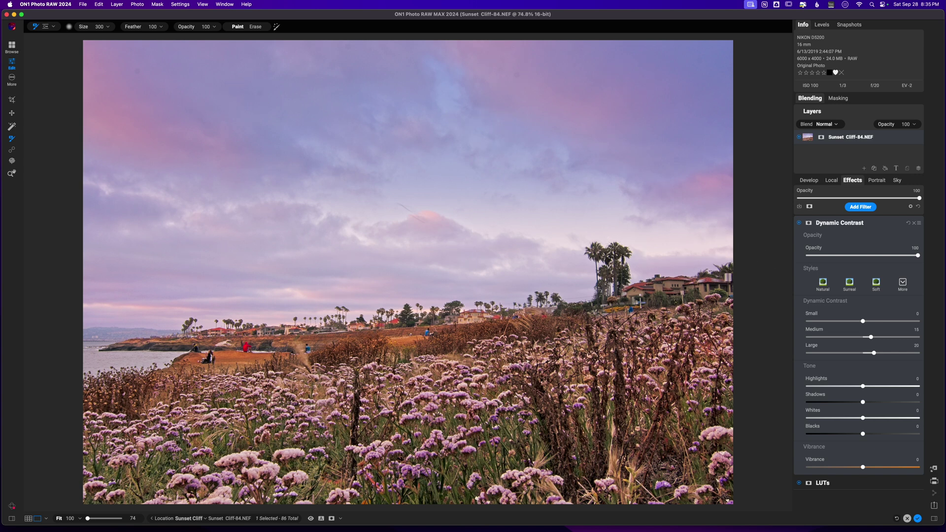
- Mask Dynamic Contrast using automatic sky detection and review the mask overlay on the canvas
{"action": "left_click", "coordinate": [808, 223]}
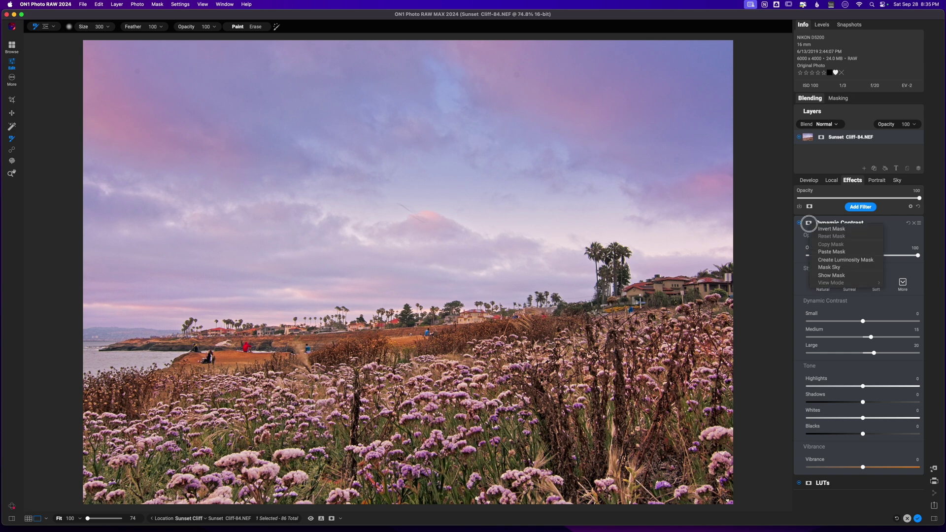
{"action": "left_click", "coordinate": [835, 268]}
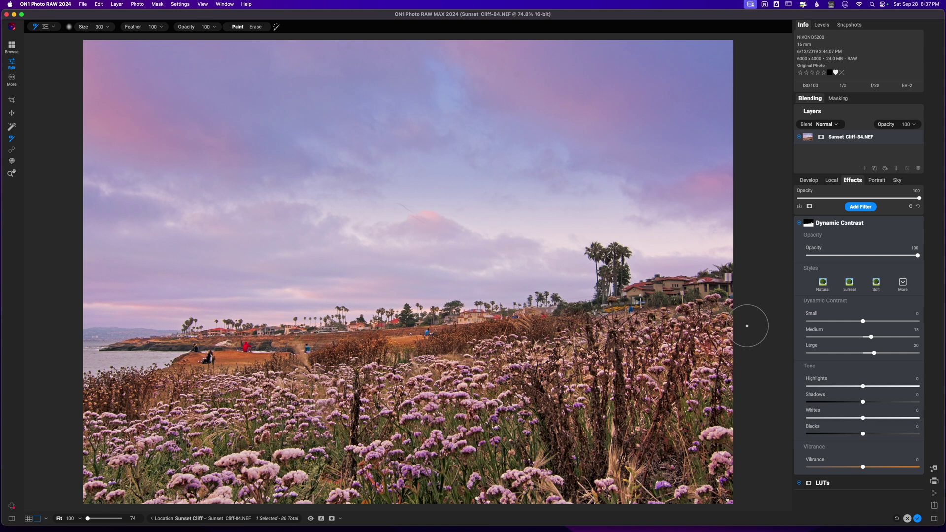
{"action": "key", "text": "m"}
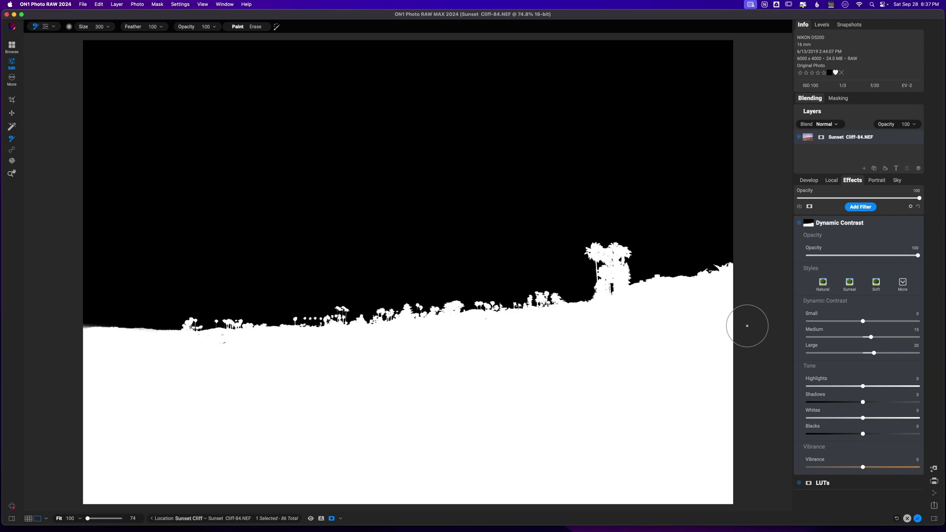
{"action": "key", "text": "m"}
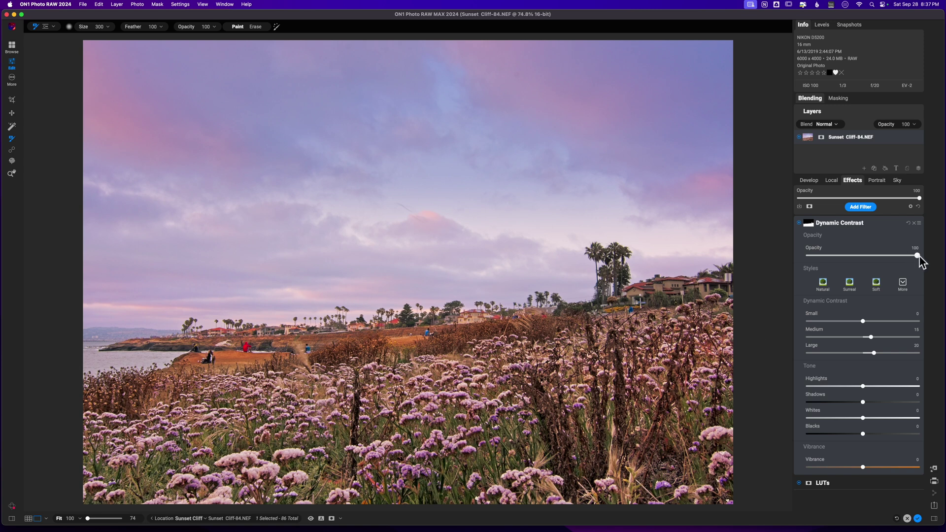
- Lower Dynamic Contrast opacity to about 94, compare it on and off, and collapse it
{"action": "left_click_drag", "start_coordinate": [917, 256], "coordinate": [868, 257]}
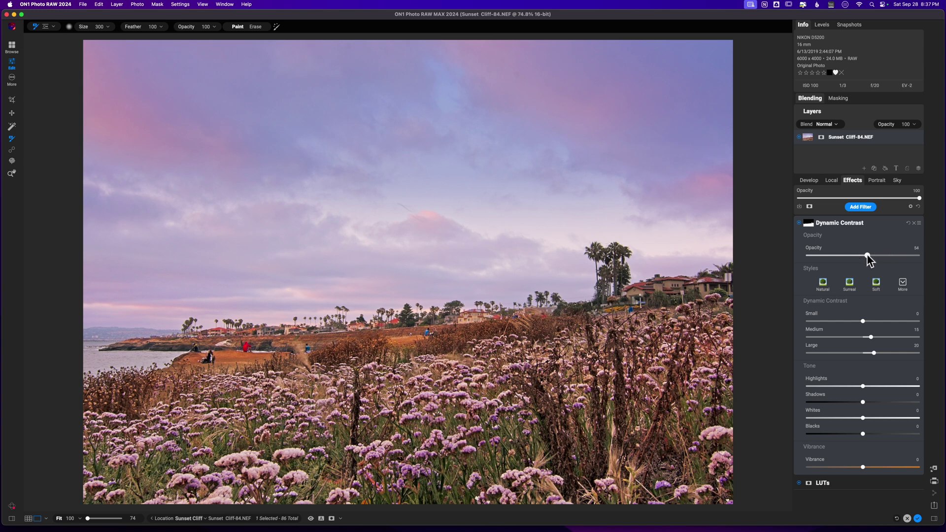
{"action": "left_click", "coordinate": [798, 223]}
{"action": "left_click", "coordinate": [798, 223]}
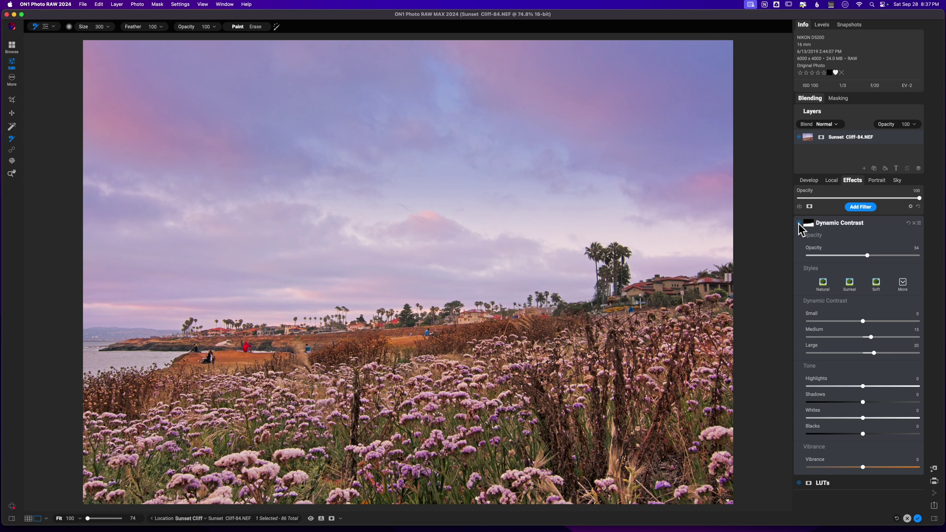
{"action": "left_click", "coordinate": [846, 223]}
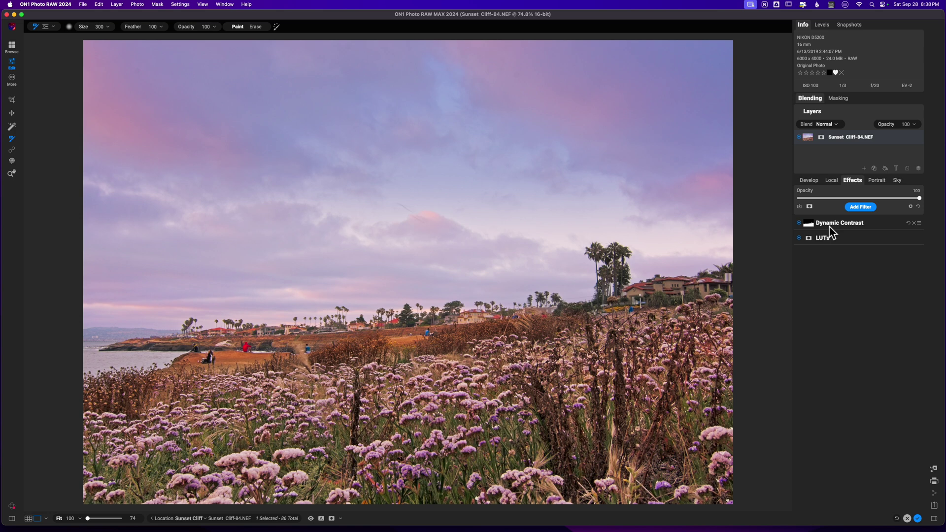
- Add a Sunshine filter, lowering Amount to 16 and raising Warmth to about 9
{"action": "left_click", "coordinate": [854, 209]}
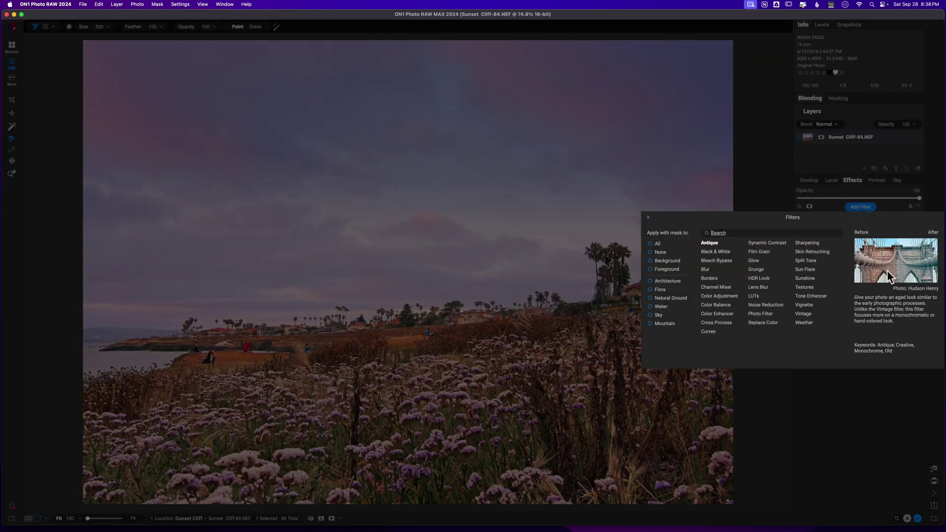
{"action": "left_click", "coordinate": [813, 280]}
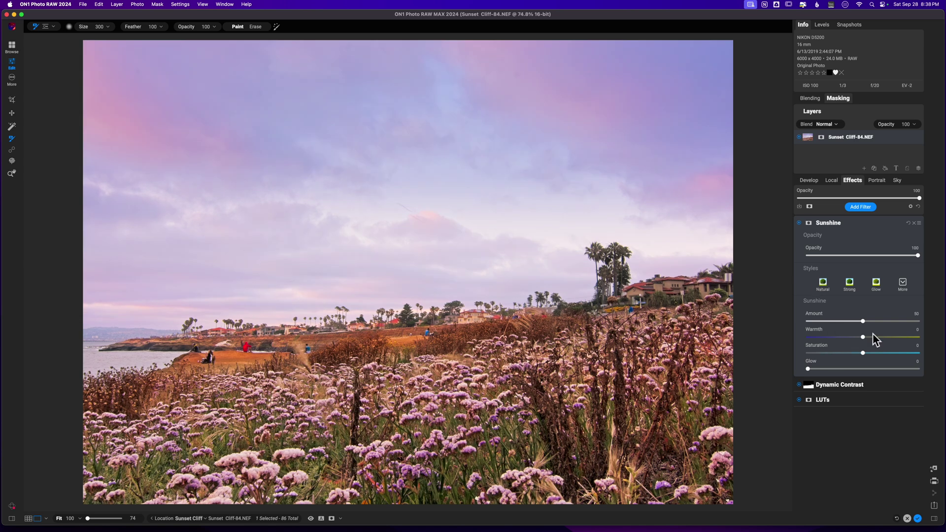
{"action": "left_click_drag", "start_coordinate": [861, 321], "coordinate": [826, 328]}
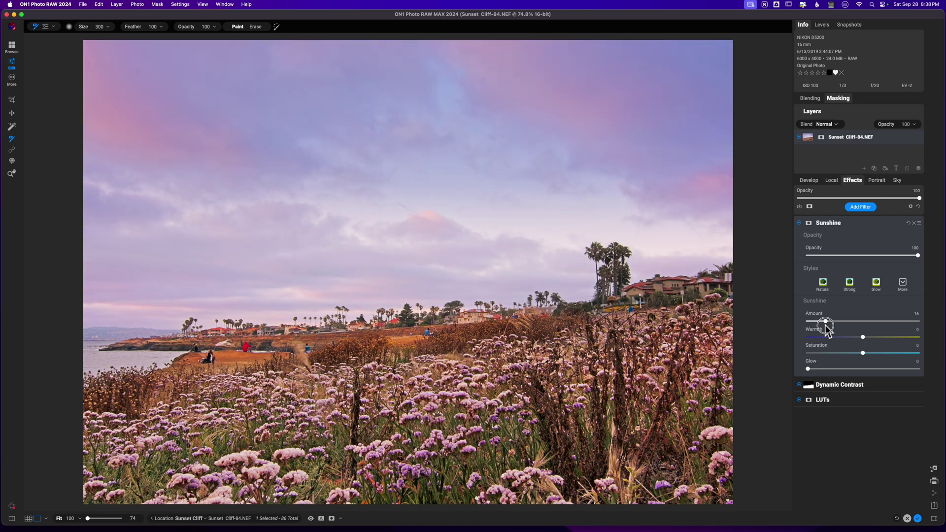
{"action": "mouse_move", "coordinate": [863, 337]}
{"action": "left_mouse_down"}
{"action": "mouse_move", "coordinate": [874, 338]}
{"action": "mouse_move", "coordinate": [867, 354]}
{"action": "left_mouse_up"}
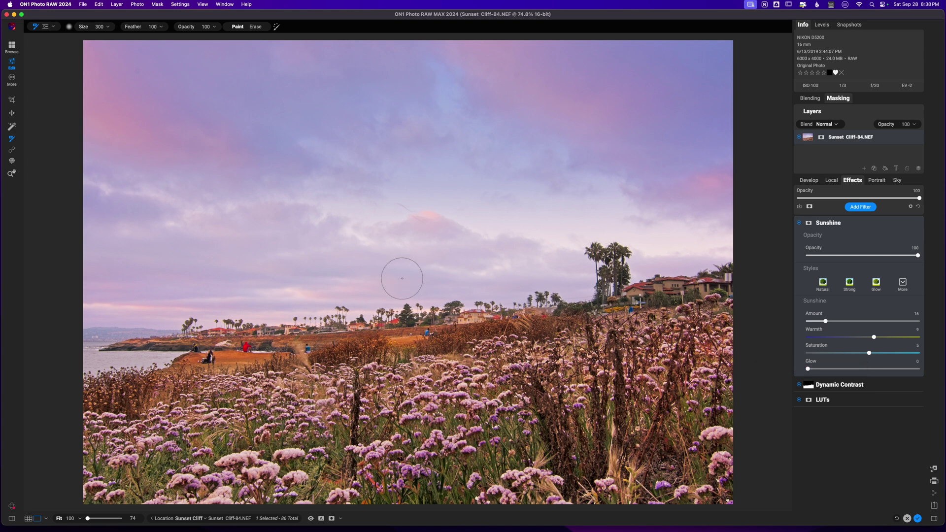
- Place an Edges-shaped radial mask on the left horizon and widen its feathered falloff
{"action": "key", "text": "m"}
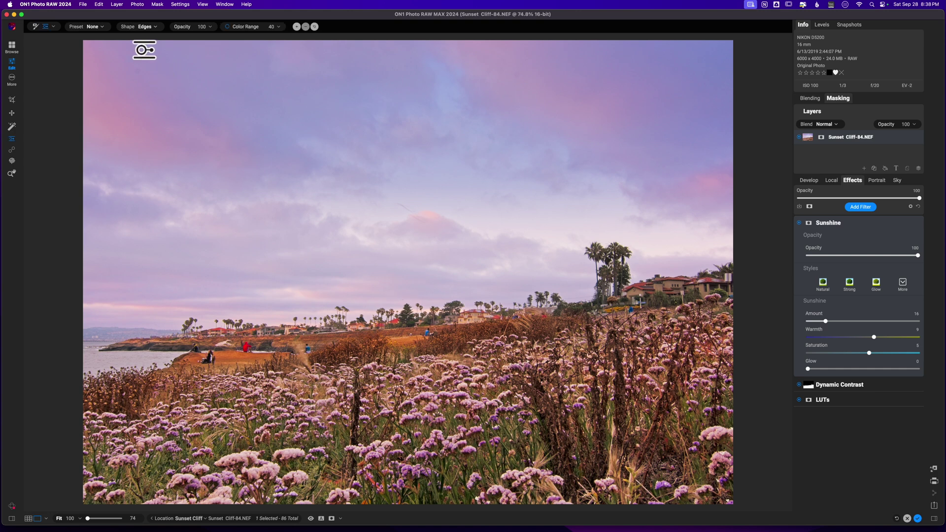
{"action": "left_click", "coordinate": [147, 26]}
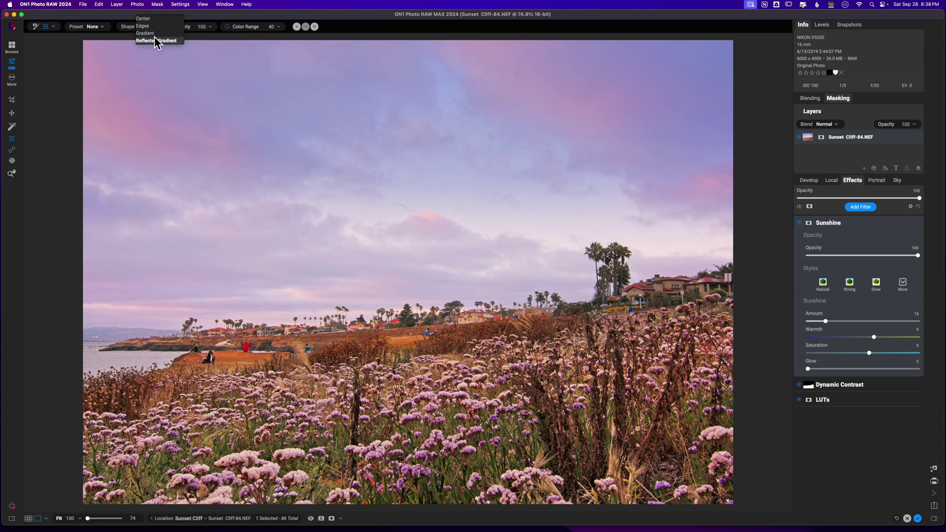
{"action": "left_click", "coordinate": [149, 26]}
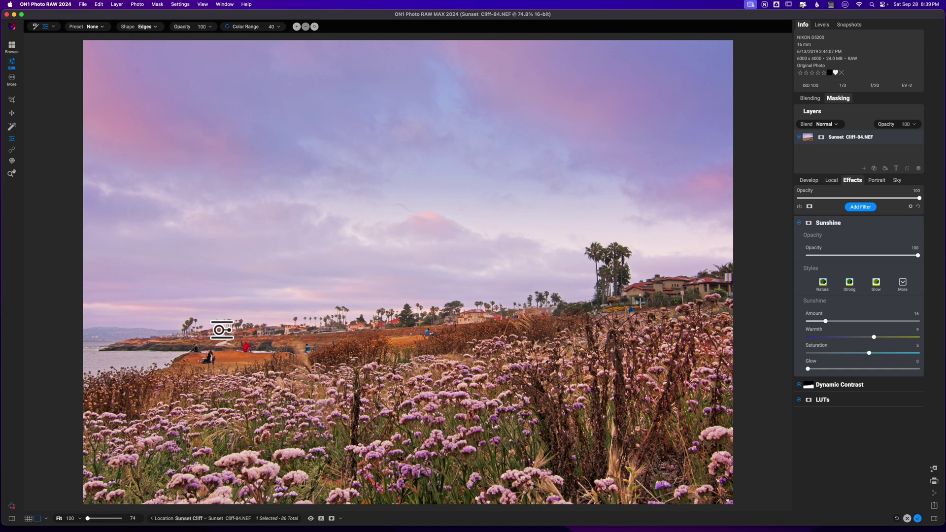
{"action": "left_click", "coordinate": [217, 323]}
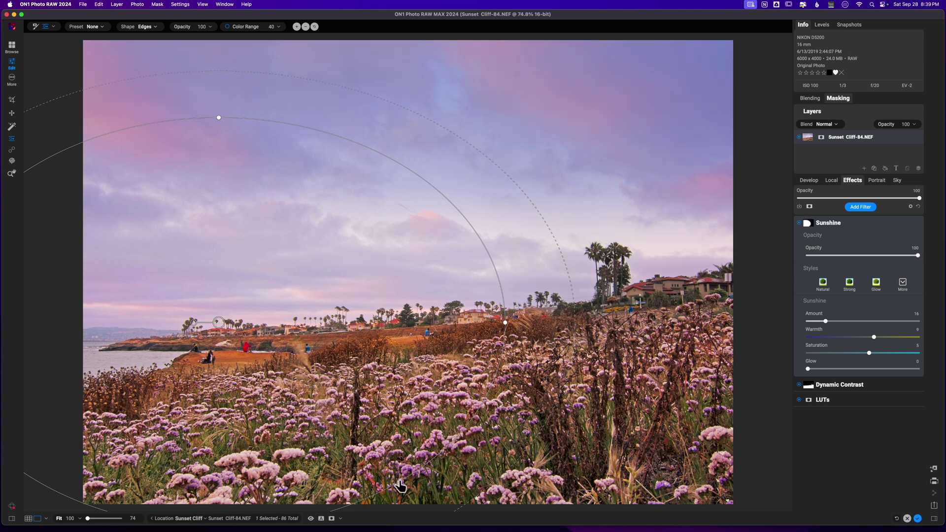
{"action": "left_click_drag", "start_coordinate": [399, 486], "coordinate": [467, 321]}
{"action": "left_click_drag", "start_coordinate": [500, 274], "coordinate": [590, 246]}
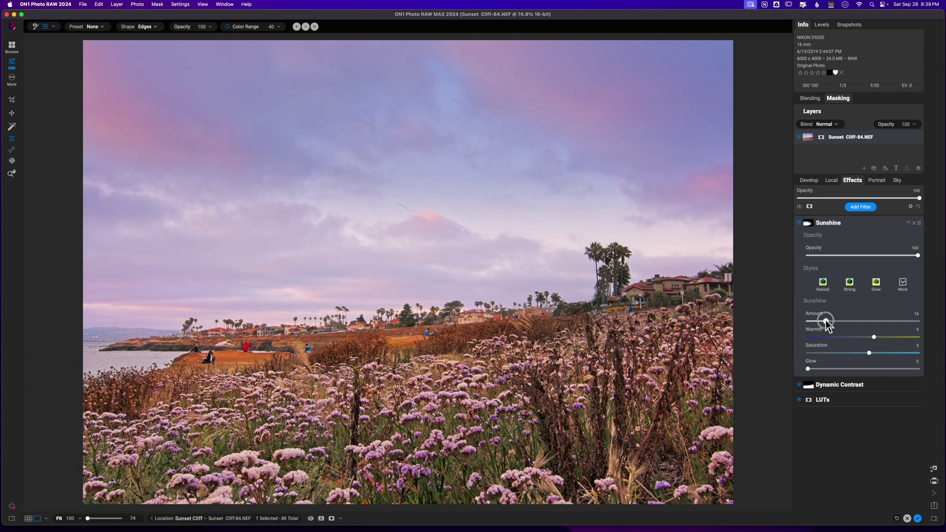
- Raise Sunshine Amount to about 32, shift the mask slightly right, and compare the effect off
{"action": "left_click_drag", "start_coordinate": [826, 321], "coordinate": [844, 321]}
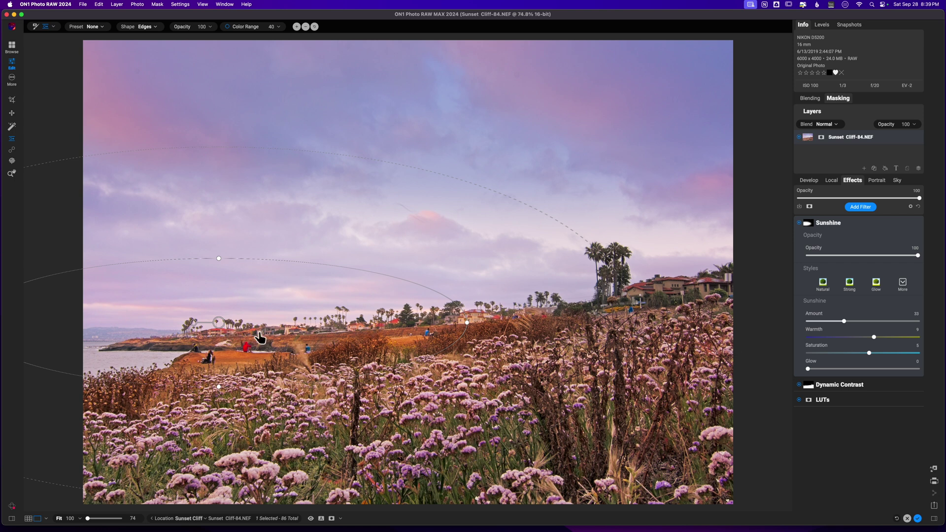
{"action": "left_click_drag", "start_coordinate": [230, 324], "coordinate": [264, 321]}
{"action": "left_click", "coordinate": [798, 223]}
- Add a Tone Enhancer filter and lower its Exposure to about -0.6
{"action": "left_click", "coordinate": [833, 223]}
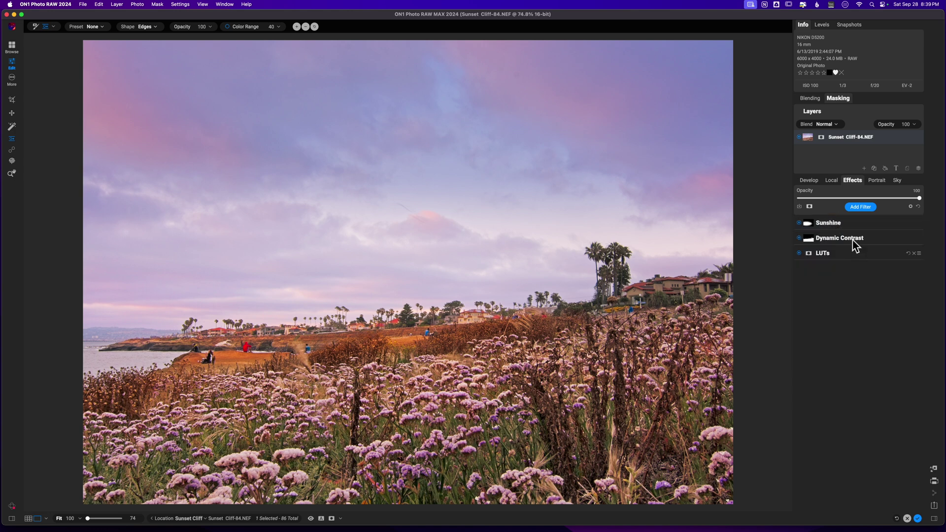
{"action": "left_click", "coordinate": [857, 208]}
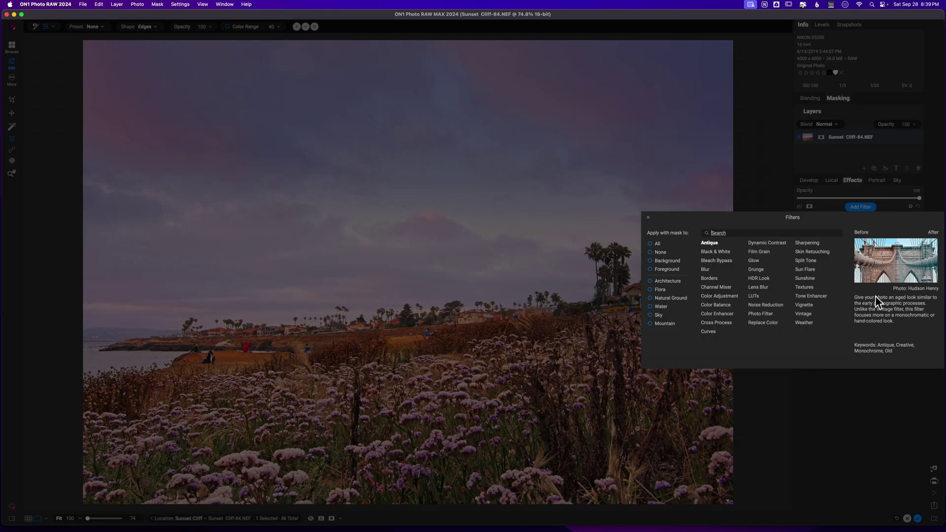
{"action": "left_click", "coordinate": [810, 296]}
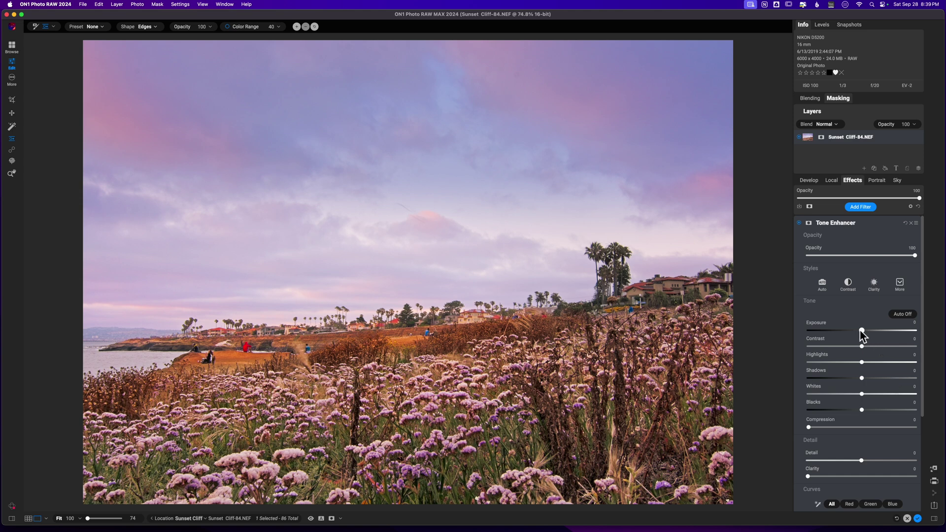
{"action": "left_click_drag", "start_coordinate": [862, 330], "coordinate": [854, 332]}
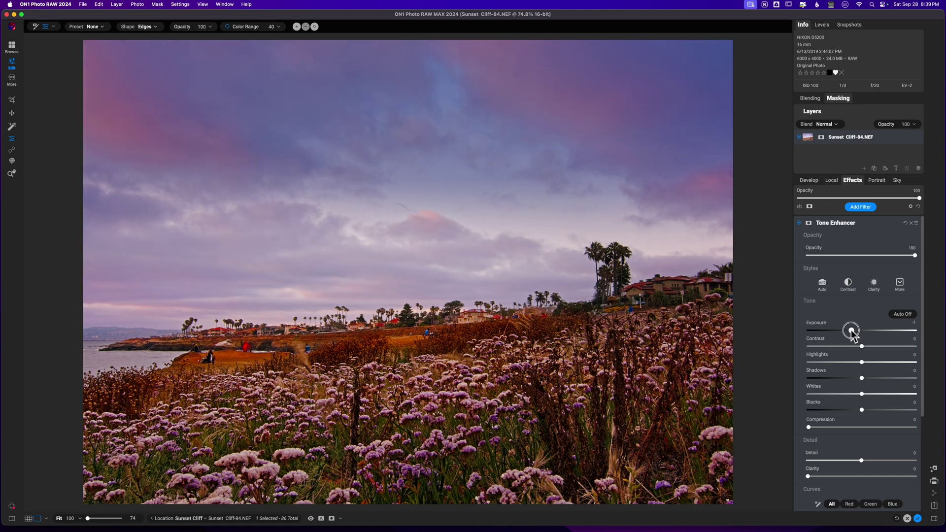
{"action": "left_click_drag", "start_coordinate": [850, 331], "coordinate": [855, 331]}
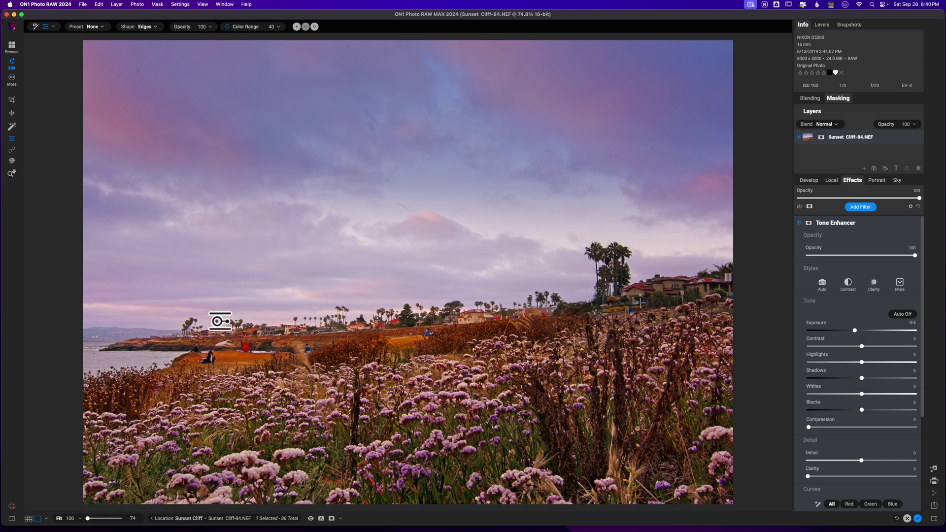
- Place a Center-shaped radial mask on the photo and stretch it much wider
{"action": "left_click", "coordinate": [148, 27]}
{"action": "left_click", "coordinate": [150, 19]}
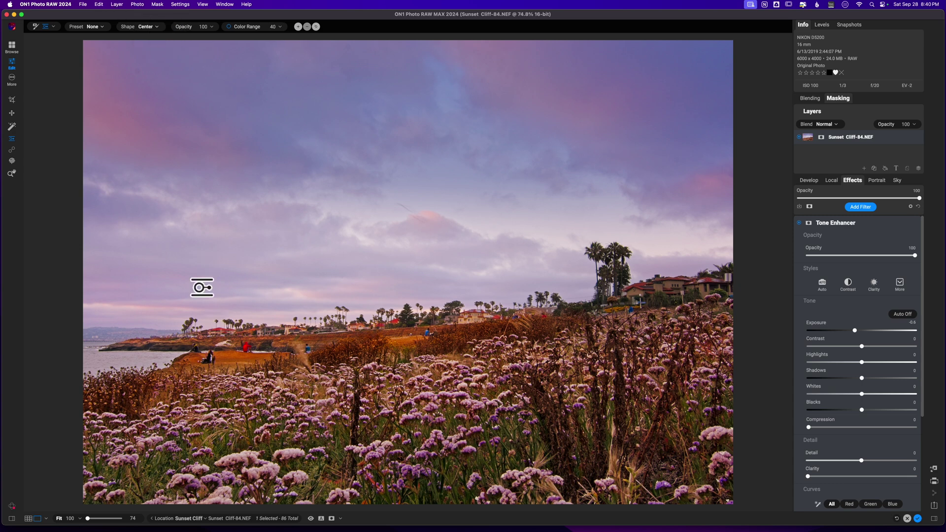
{"action": "left_click", "coordinate": [229, 325]}
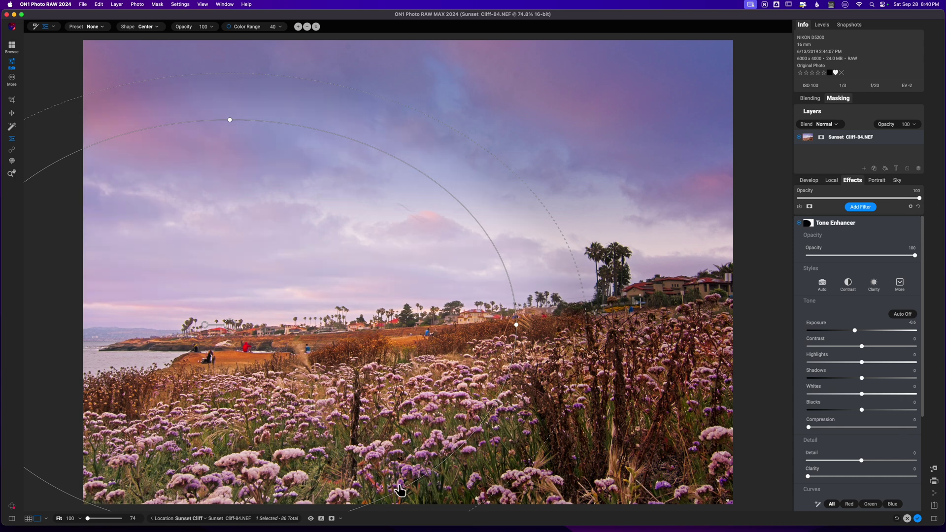
{"action": "left_click_drag", "start_coordinate": [400, 491], "coordinate": [269, 356]}
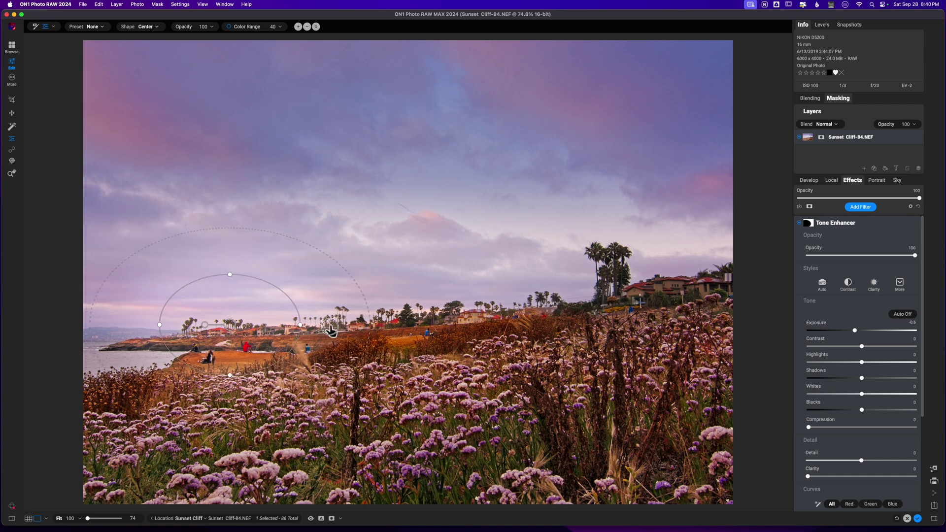
{"action": "left_click_drag", "start_coordinate": [330, 327], "coordinate": [488, 328]}
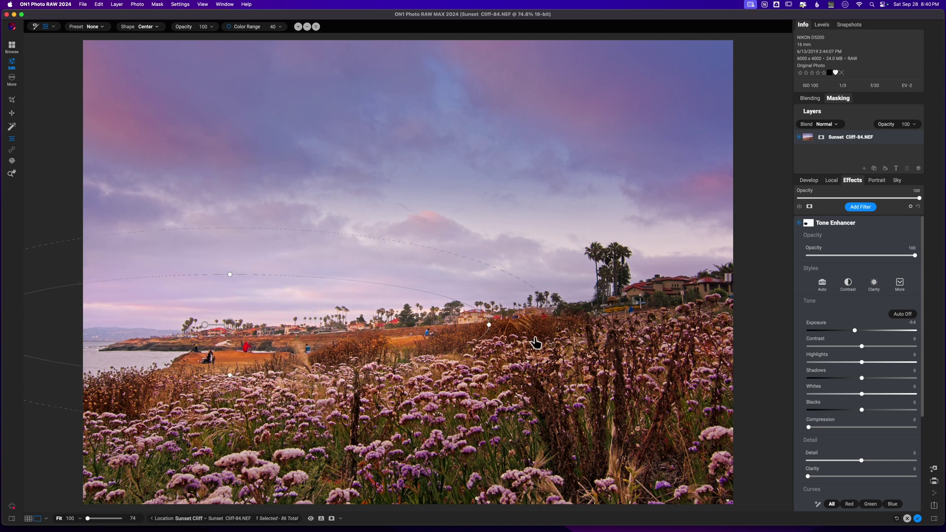
- Undo the stray mask, widen the feather, flatten the ellipse, and lower Exposure to about -0.75
{"action": "left_click", "coordinate": [536, 290]}
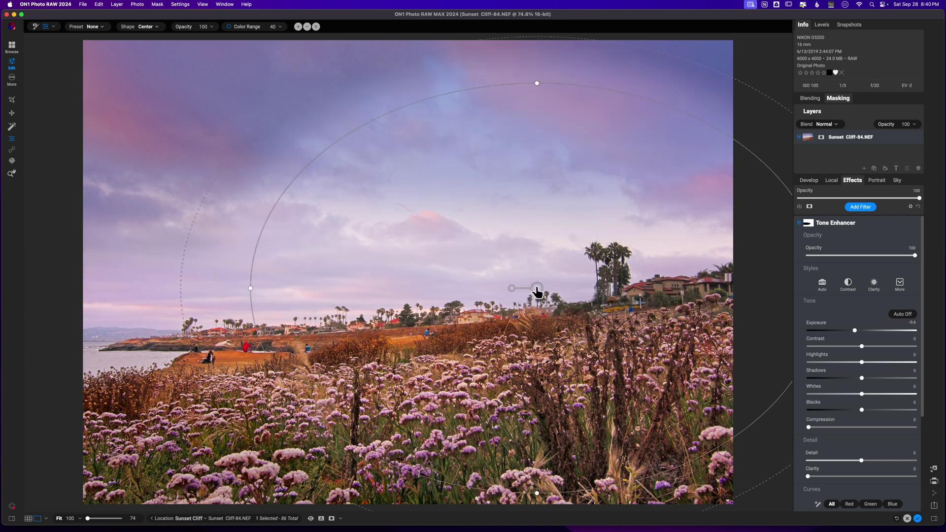
{"action": "key", "text": "super+z"}
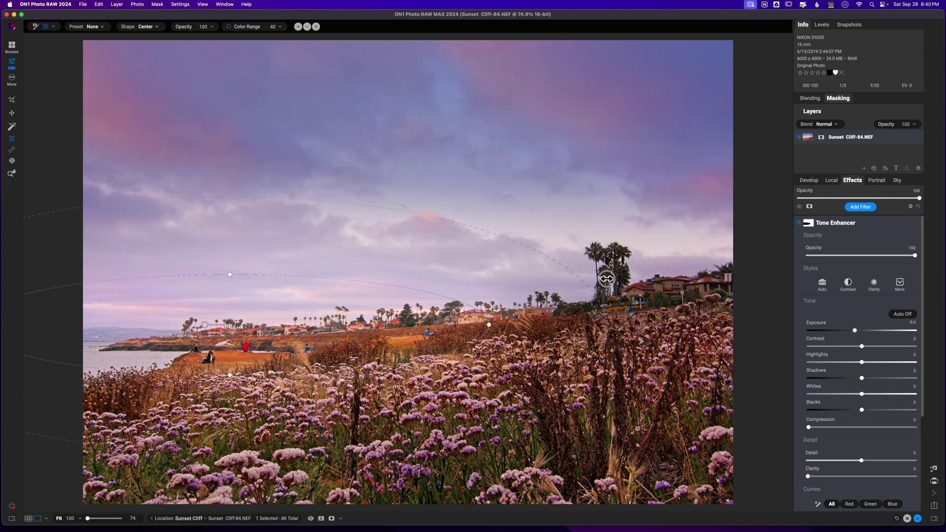
{"action": "left_click_drag", "start_coordinate": [606, 278], "coordinate": [794, 258]}
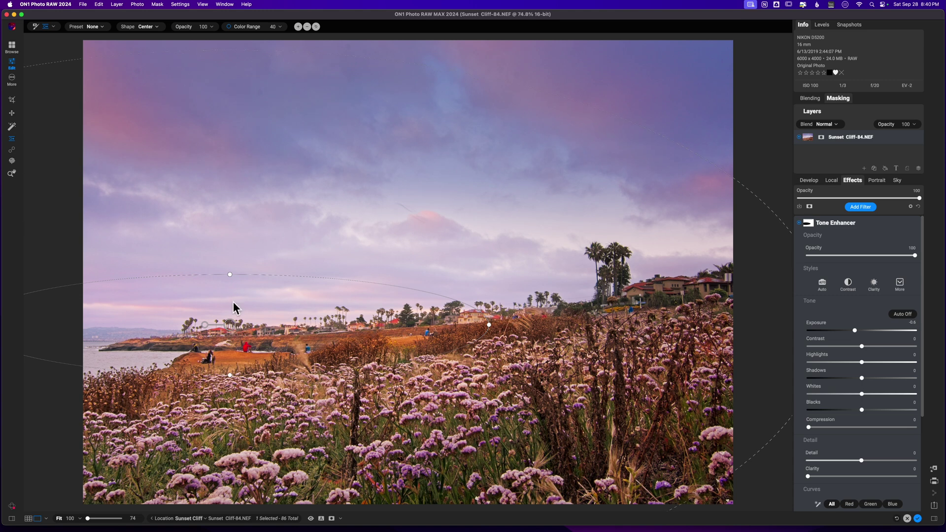
{"action": "left_click_drag", "start_coordinate": [232, 276], "coordinate": [237, 295]}
{"action": "left_click_drag", "start_coordinate": [231, 328], "coordinate": [236, 331]}
{"action": "left_click_drag", "start_coordinate": [854, 333], "coordinate": [854, 334]}
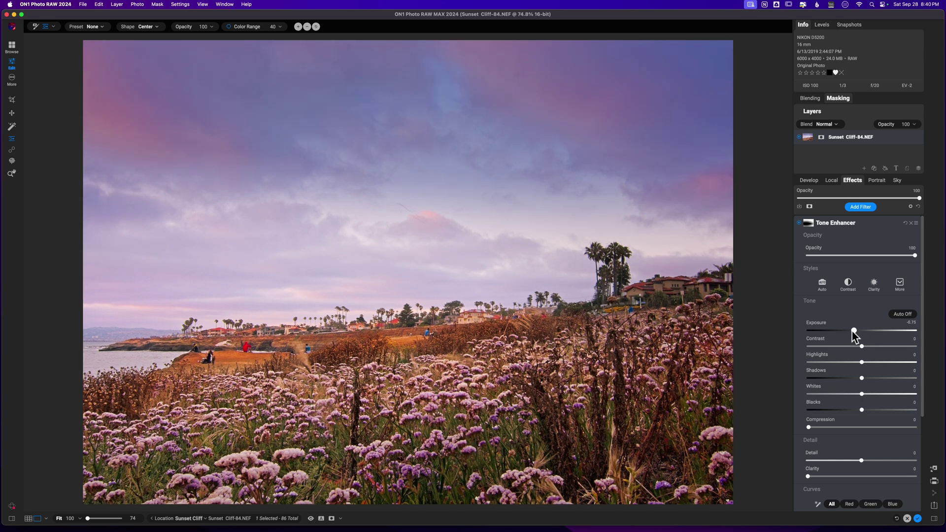
{"action": "key", "text": "p"}
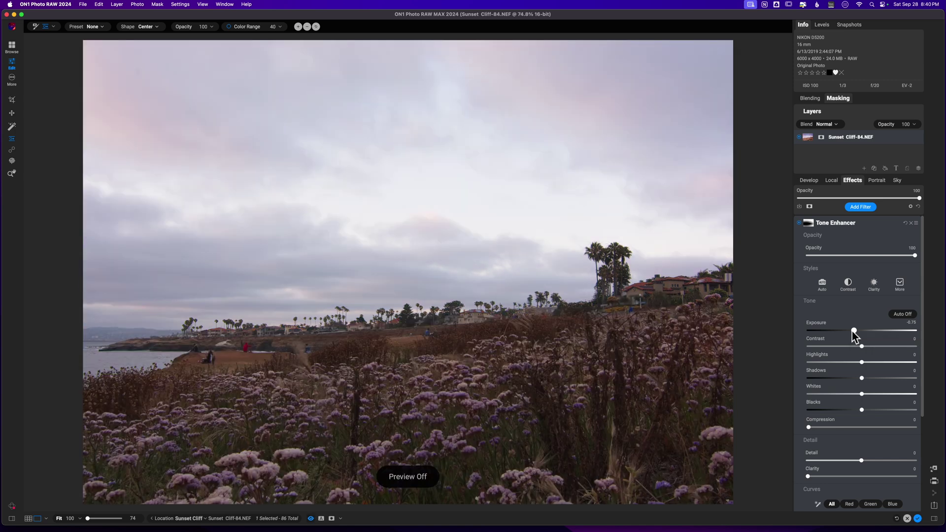
{"action": "key", "text": "p"}
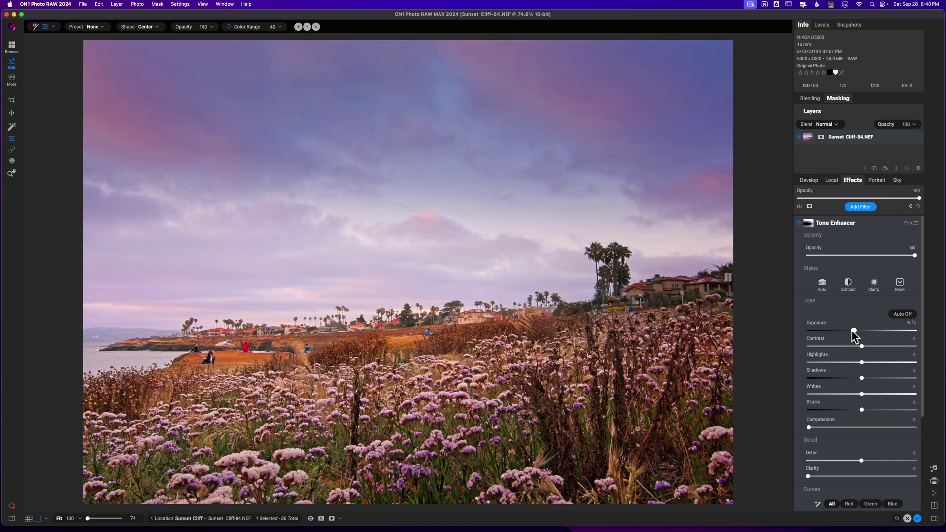